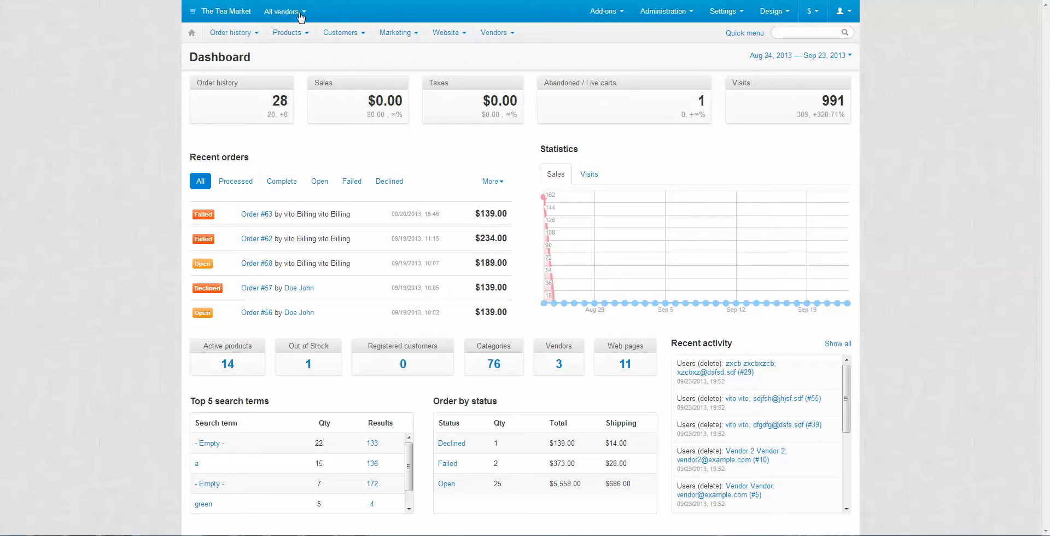
Filter the storefront tea catalogue to merchant ADAM CORP, then remove that filter
{"action": "left_click", "coordinate": [297, 13]}
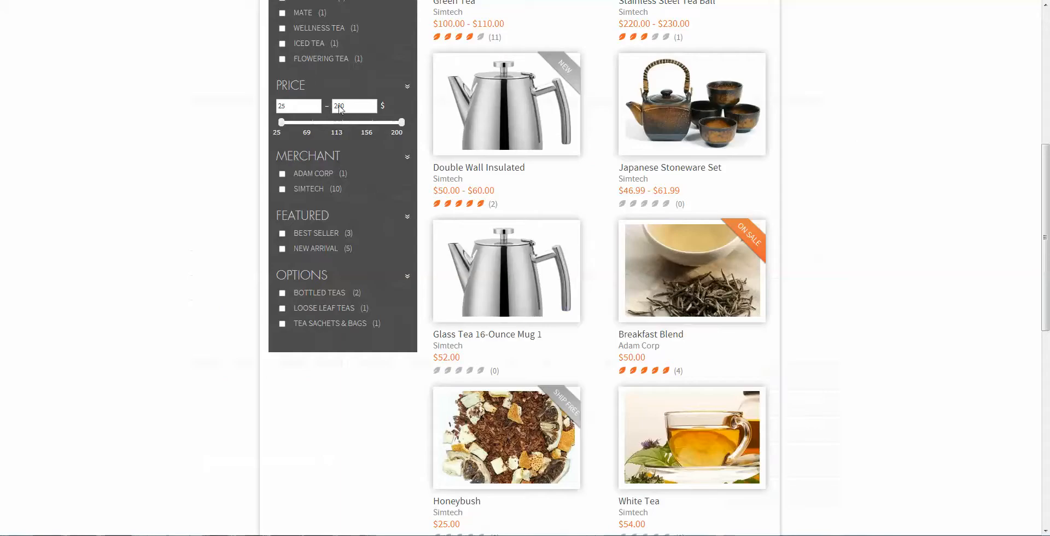
{"action": "left_click_drag", "start_coordinate": [353, 301], "coordinate": [276, 272]}
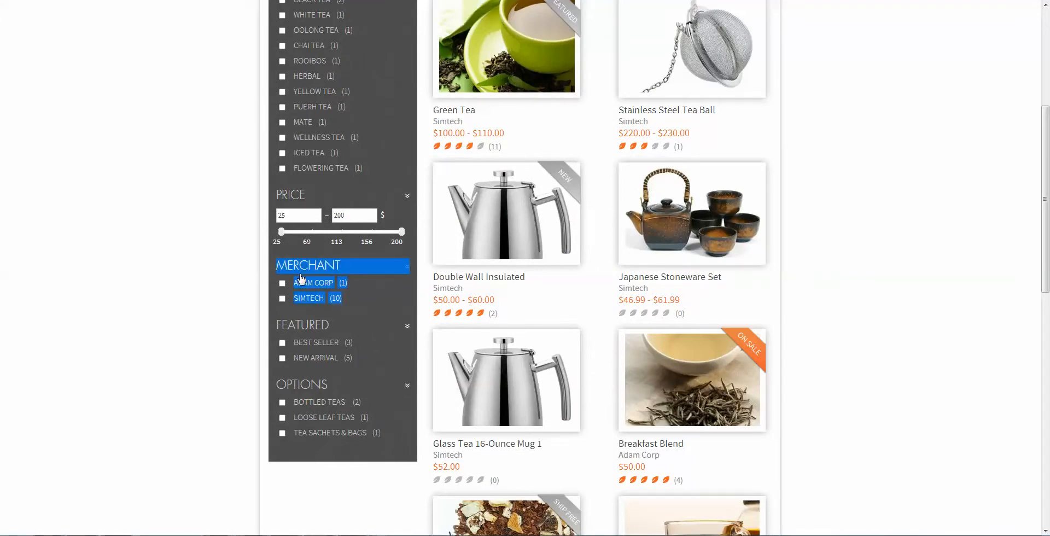
{"action": "left_click", "coordinate": [330, 289]}
{"action": "left_click", "coordinate": [370, 306]}
{"action": "left_click_drag", "start_coordinate": [346, 300], "coordinate": [290, 285]}
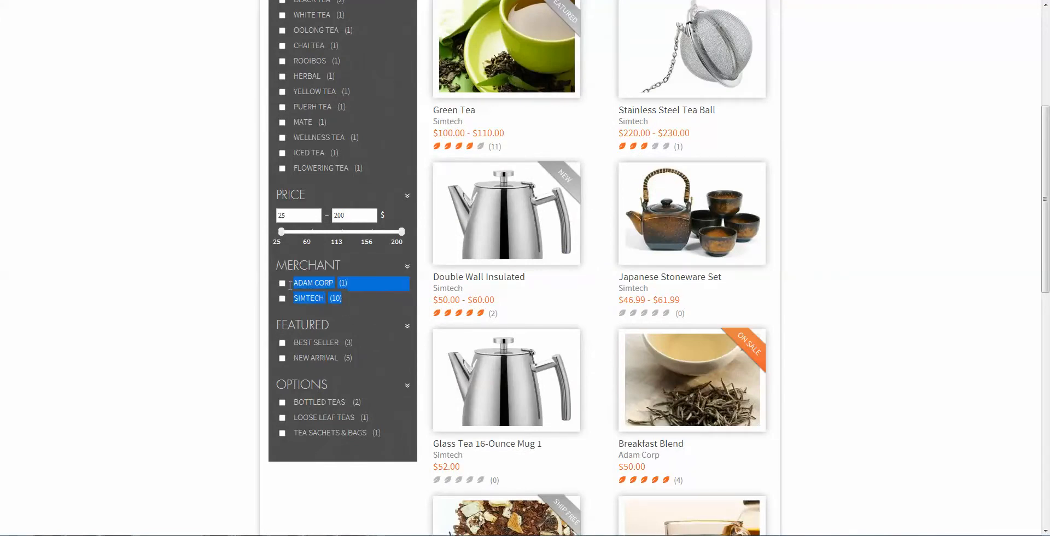
{"action": "left_click", "coordinate": [344, 286]}
{"action": "double_click", "coordinate": [336, 299]}
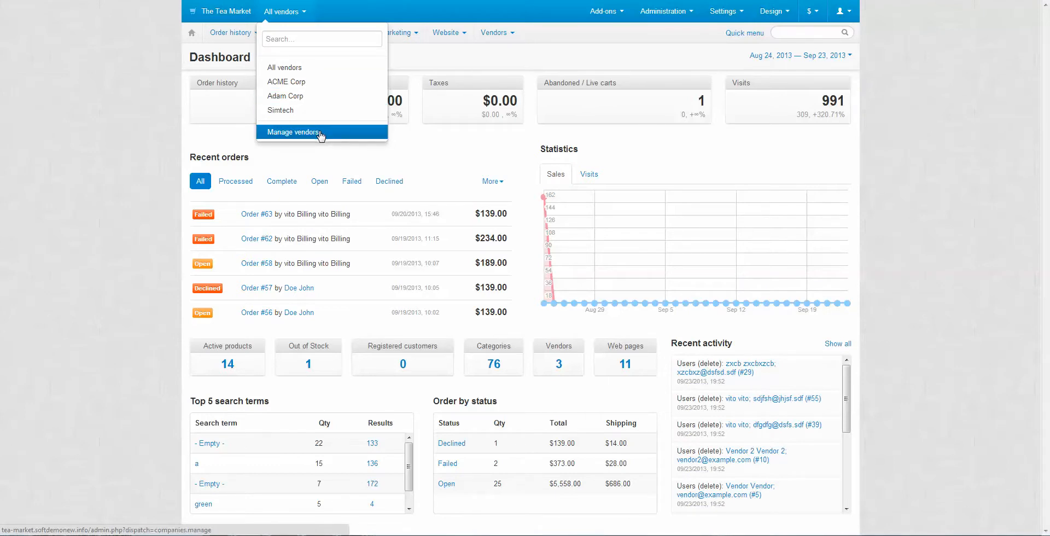
Go to Manage vendors and start adding a new vendor
{"action": "left_click", "coordinate": [287, 134]}
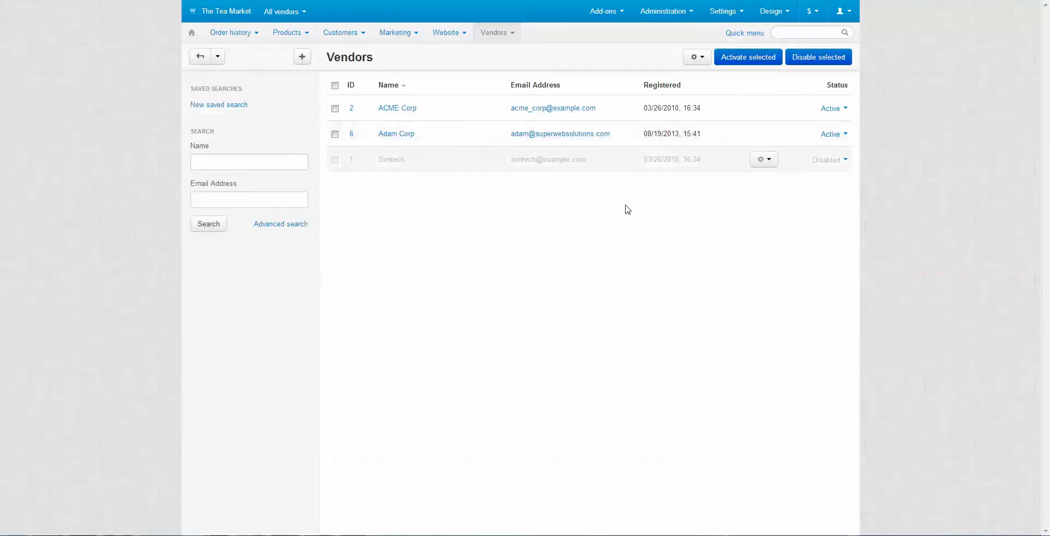
{"action": "left_click", "coordinate": [304, 58]}
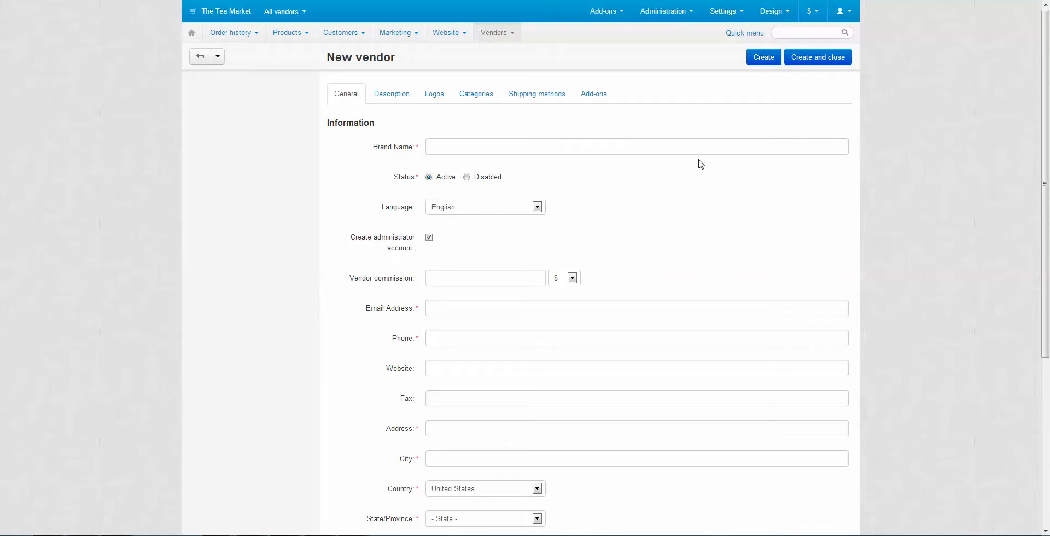
Enter 'Super Web Solutions' as the Brand Name using the autofill suggestion
{"action": "scroll", "coordinate": [693, 190], "scroll_direction": "down", "scroll_amount": 1}
{"action": "scroll", "coordinate": [694, 190], "scroll_direction": "up", "scroll_amount": 1}
{"action": "left_click", "coordinate": [551, 149]}
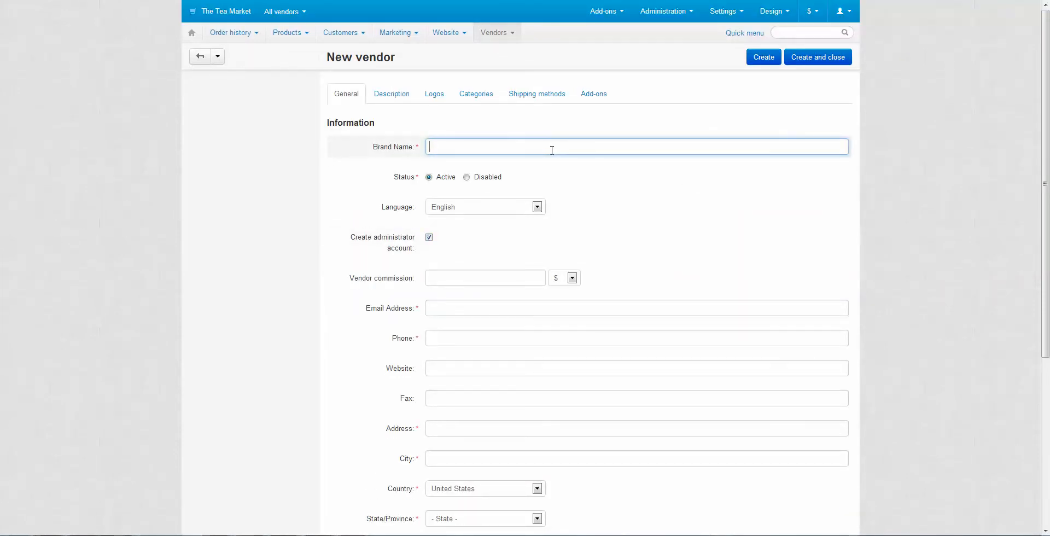
{"action": "type", "text": "Super"}
{"action": "key", "text": "Down"}
{"action": "key", "text": "Return"}
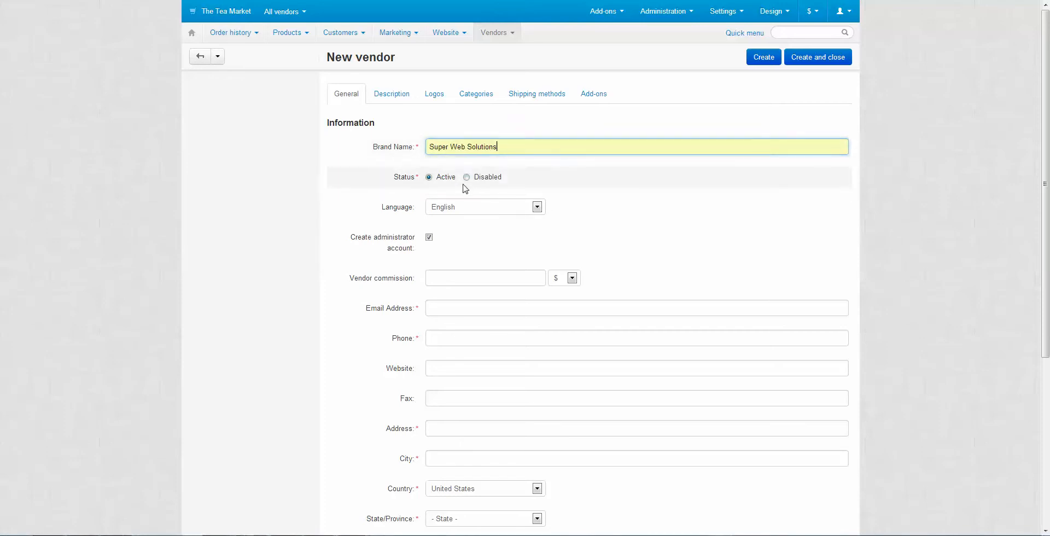
Keep the vendor Active, in English, with administrator account creation enabled
{"action": "left_click_drag", "start_coordinate": [457, 176], "coordinate": [436, 177]}
{"action": "left_click", "coordinate": [588, 181]}
{"action": "left_click", "coordinate": [536, 207]}
{"action": "left_click", "coordinate": [602, 202]}
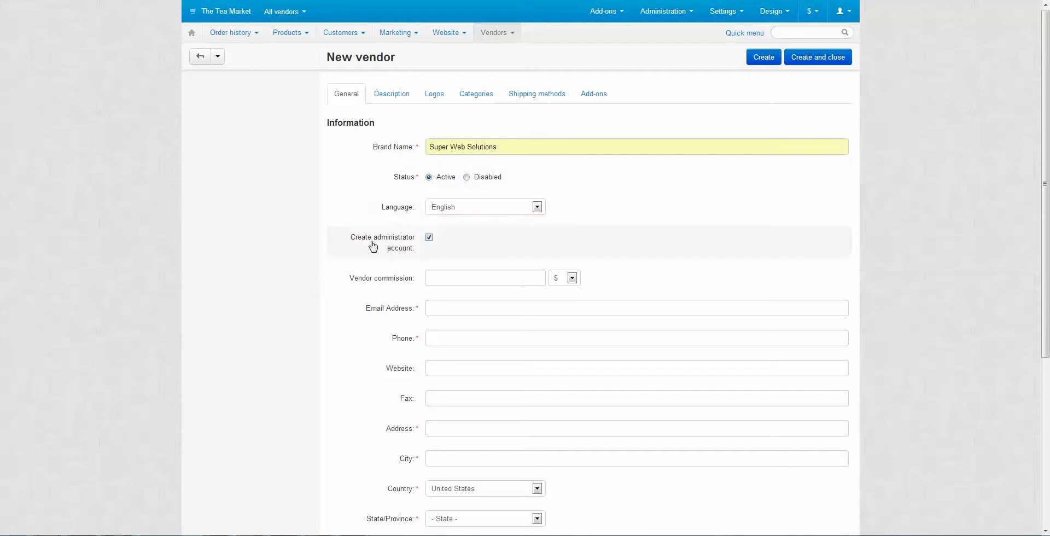
{"action": "left_click_drag", "start_coordinate": [340, 237], "coordinate": [422, 250]}
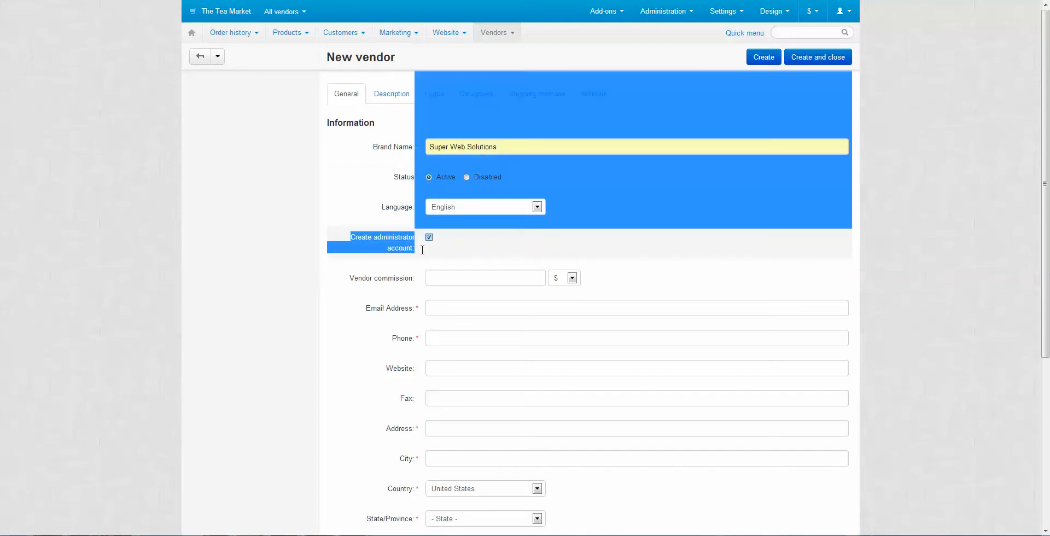
{"action": "left_click", "coordinate": [450, 253]}
{"action": "scroll", "coordinate": [492, 241], "scroll_direction": "down", "scroll_amount": 2}
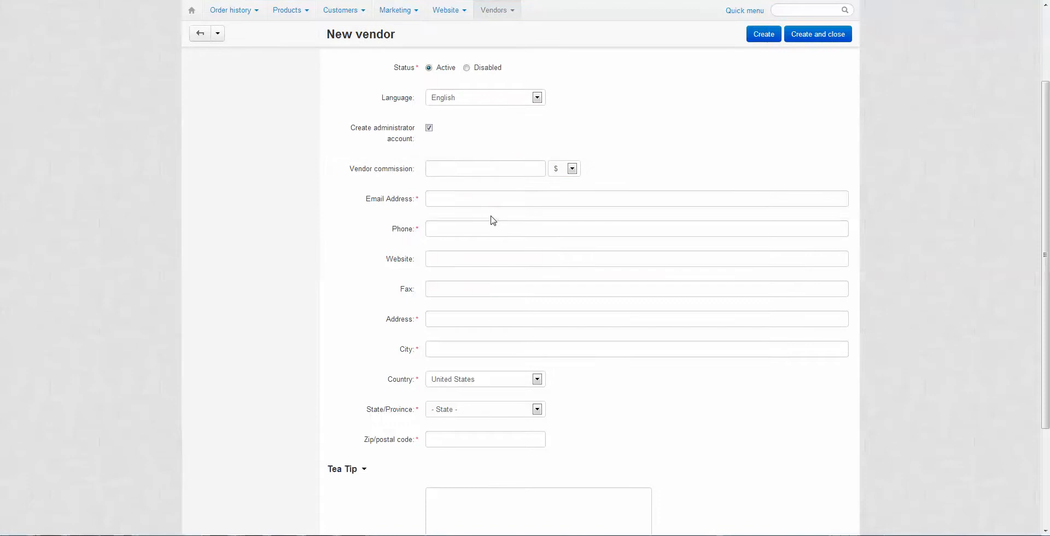
Switch the vendor commission unit from $ to %
{"action": "left_click", "coordinate": [488, 168]}
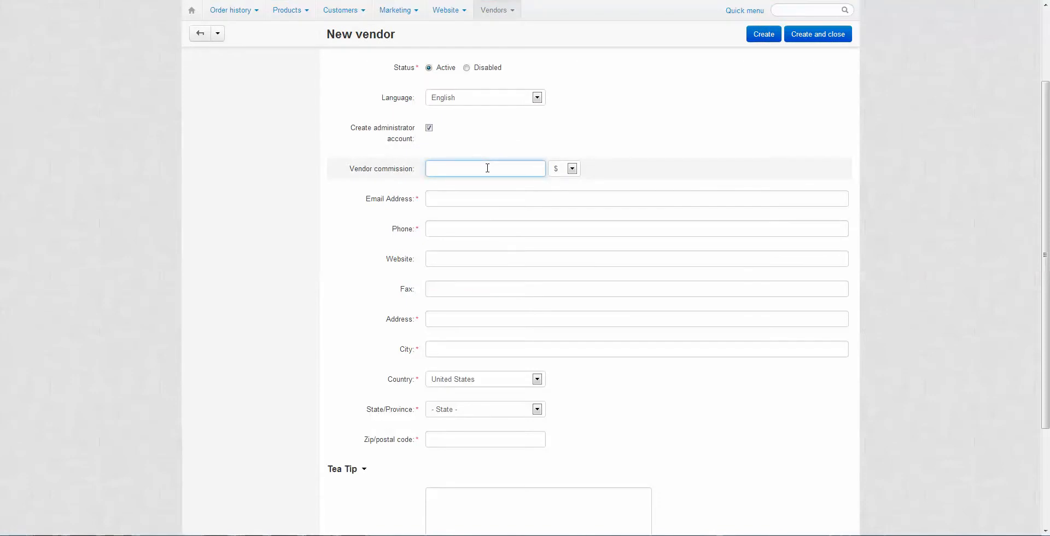
{"action": "left_click", "coordinate": [562, 170]}
{"action": "left_click", "coordinate": [563, 189]}
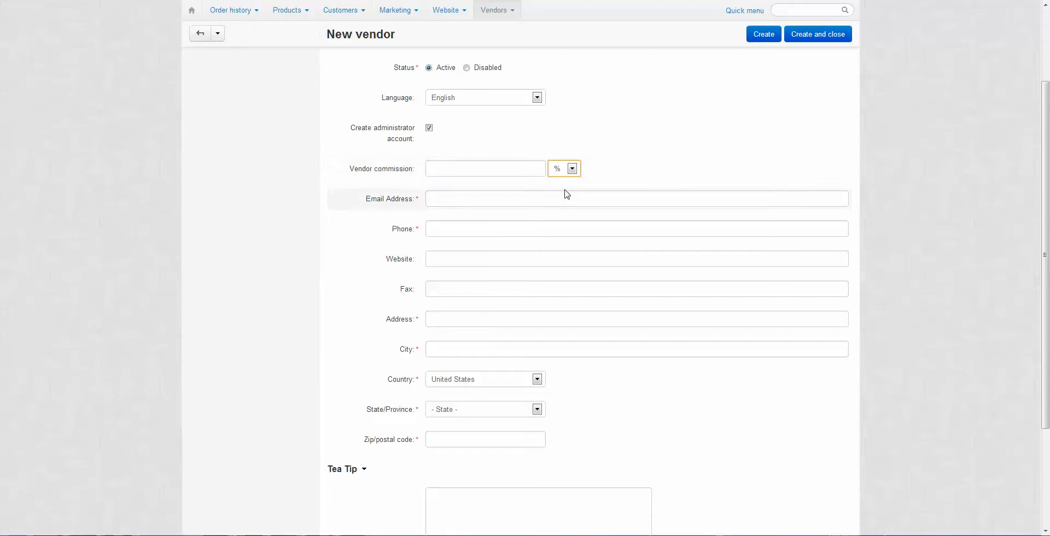
{"action": "left_click", "coordinate": [502, 165]}
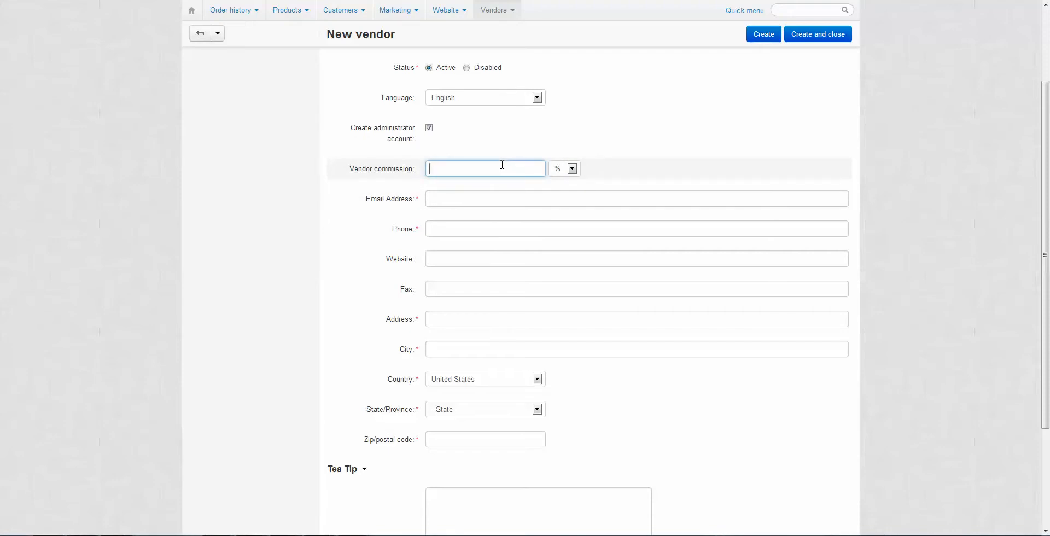
Set the vendor commission value to 15, replacing the earlier 80 and 20 entries
{"action": "left_click_drag", "start_coordinate": [421, 169], "coordinate": [350, 166]}
{"action": "left_click", "coordinate": [353, 168]}
{"action": "type", "text": "80"}
{"action": "left_click_drag", "start_coordinate": [411, 169], "coordinate": [339, 165]}
{"action": "left_click", "coordinate": [340, 159]}
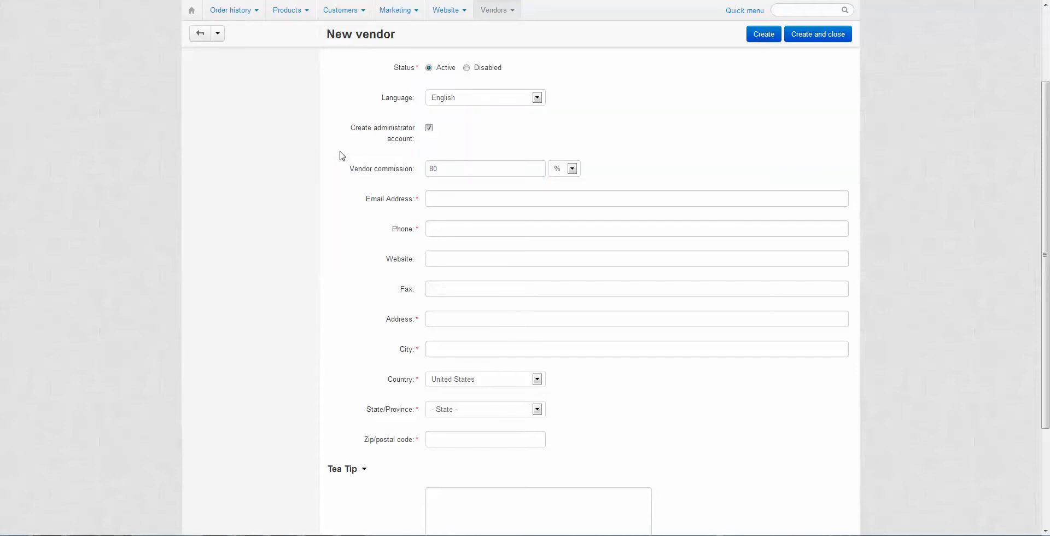
{"action": "left_click", "coordinate": [414, 171]}
{"action": "type", "text": "20"}
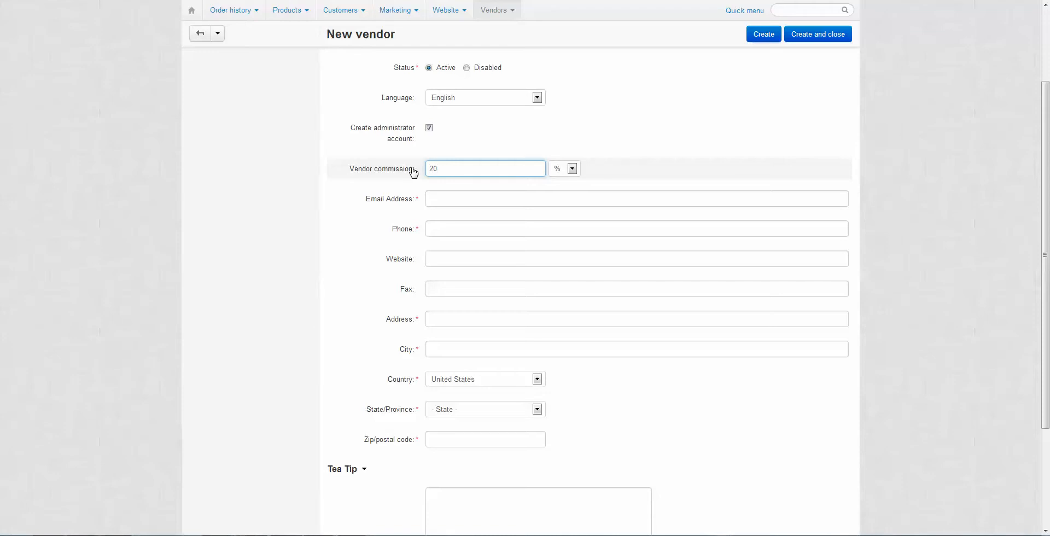
{"action": "key", "text": "BackSpace"}
{"action": "key", "text": "BackSpace"}
{"action": "type", "text": "1"}
{"action": "left_click_drag", "start_coordinate": [346, 170], "coordinate": [429, 168]}
{"action": "left_click", "coordinate": [413, 174]}
{"action": "left_click", "coordinate": [657, 197]}
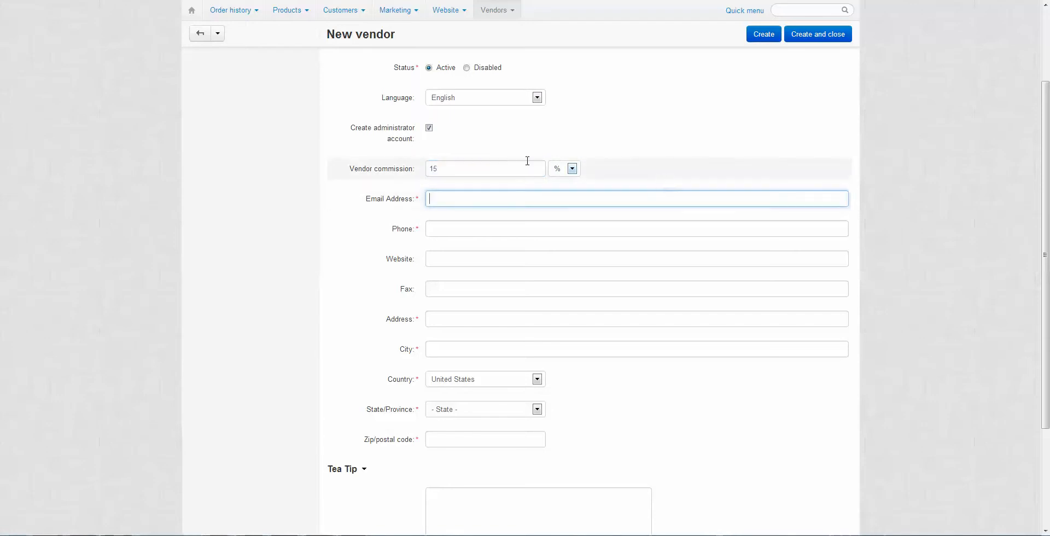
Fill in the vendor's sales e-mail address and phone number from autofill suggestions
{"action": "left_click", "coordinate": [465, 203]}
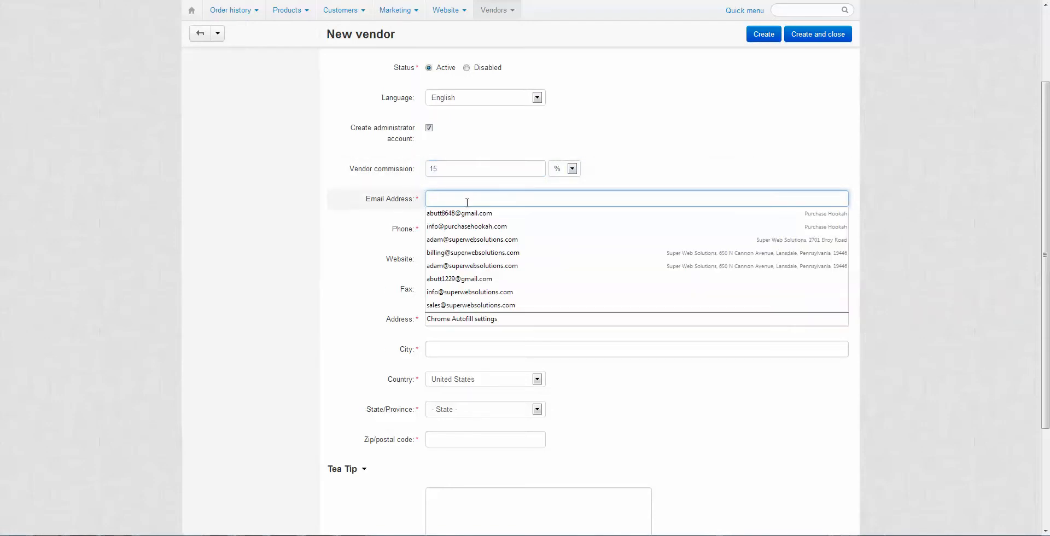
{"action": "type", "text": "sales"}
{"action": "key", "text": "Down"}
{"action": "key", "text": "Return"}
{"action": "left_click", "coordinate": [519, 226]}
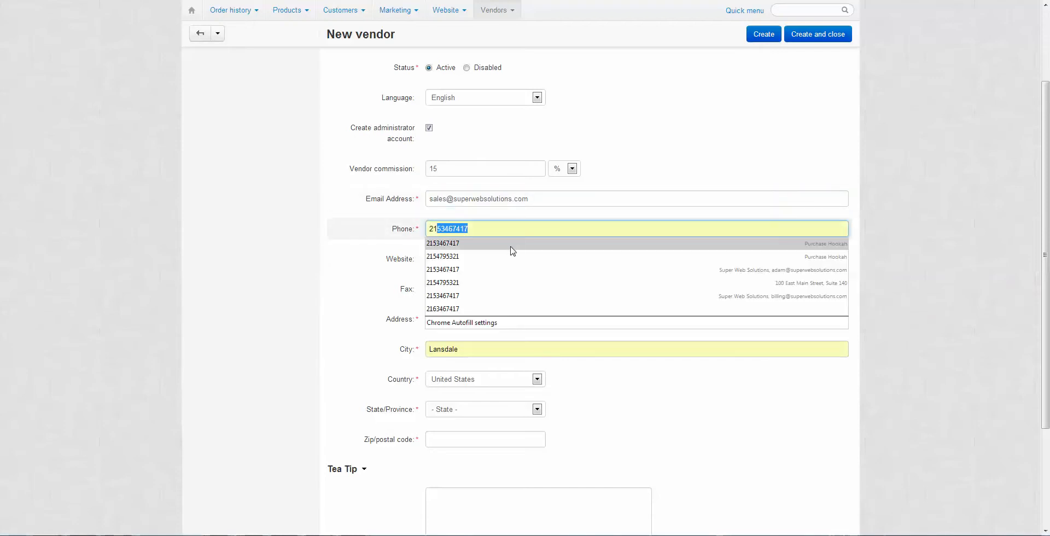
{"action": "left_click", "coordinate": [479, 309]}
Fill in the website, fax and street address, auto-completing city and Pennsylvania
{"action": "left_click", "coordinate": [470, 256]}
{"action": "left_click", "coordinate": [461, 296]}
{"action": "left_click", "coordinate": [462, 292]}
{"action": "left_click", "coordinate": [462, 307]}
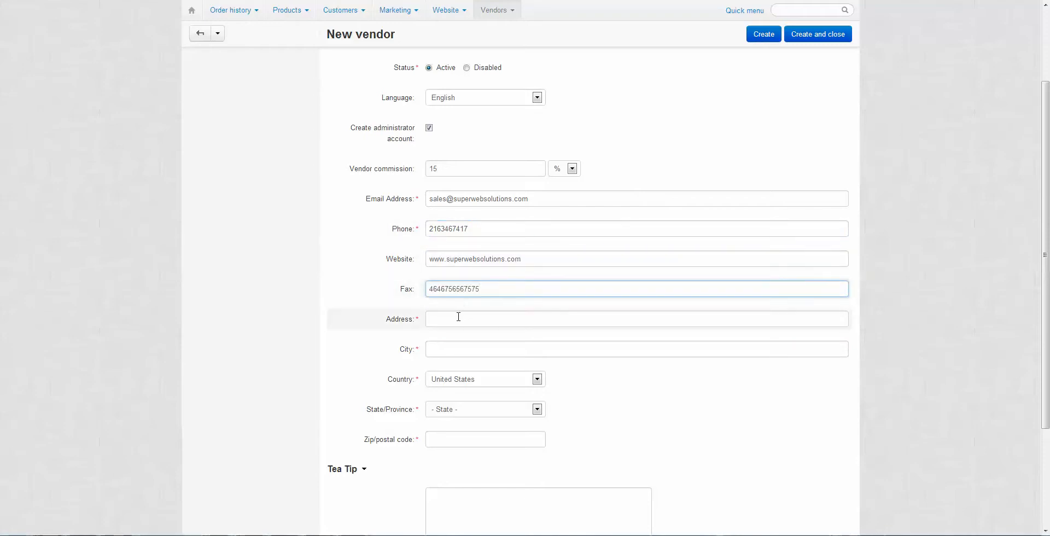
{"action": "left_click", "coordinate": [459, 317]}
{"action": "left_click", "coordinate": [464, 382]}
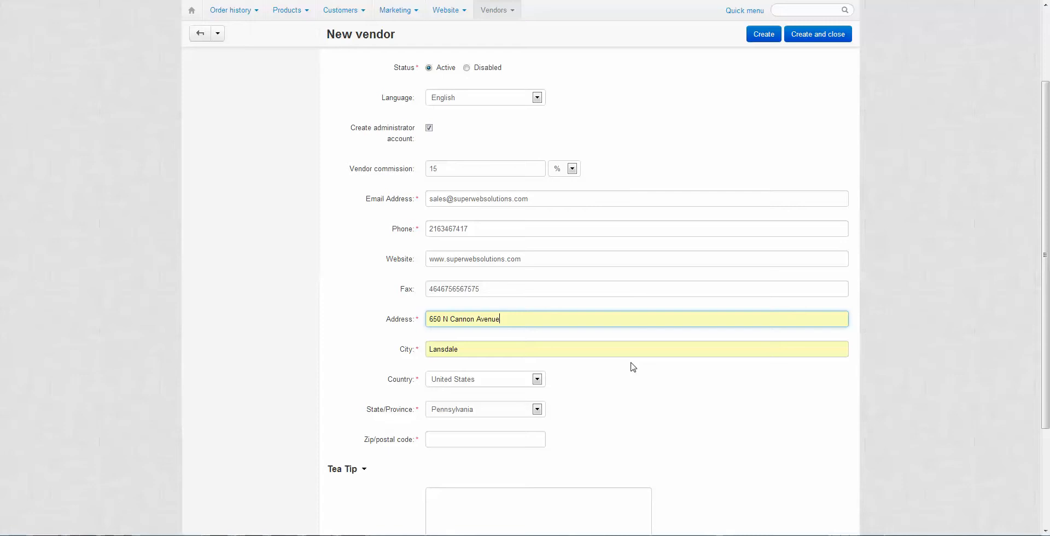
Enter the vendor's zip/postal code and accept the matching autofill suggestion
{"action": "scroll", "coordinate": [615, 175], "scroll_direction": "up", "scroll_amount": 2}
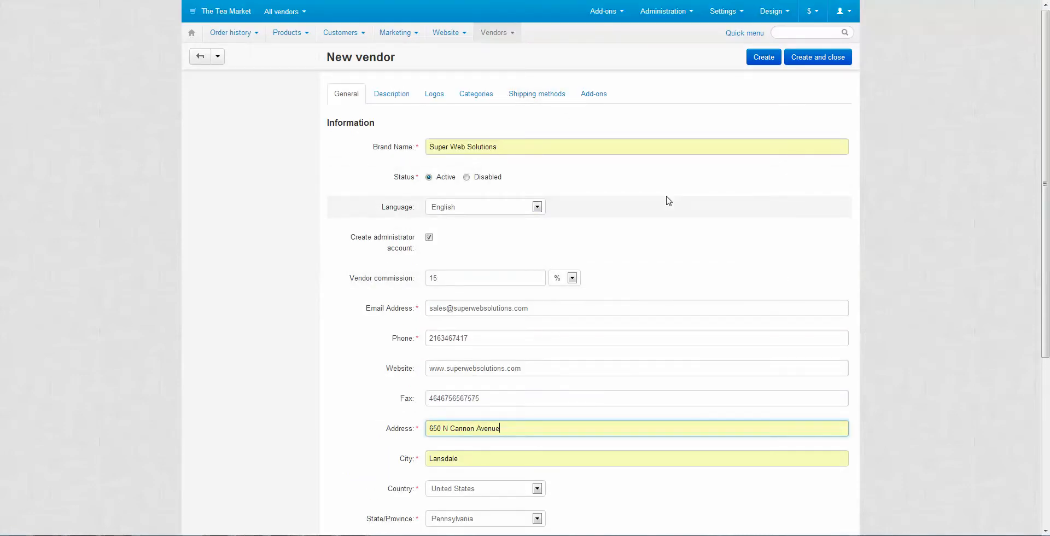
{"action": "scroll", "coordinate": [669, 201], "scroll_direction": "down", "scroll_amount": 4}
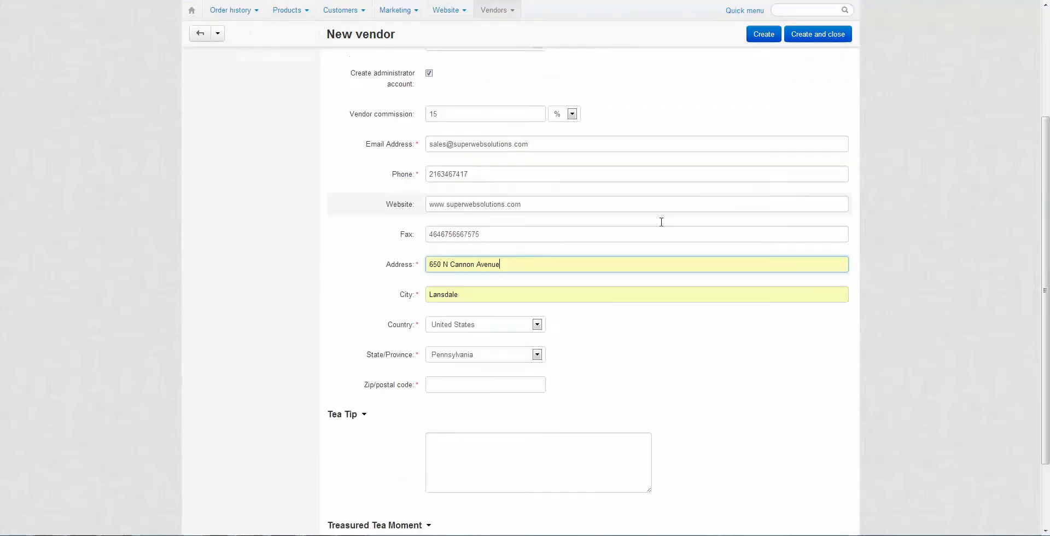
{"action": "left_click_drag", "start_coordinate": [527, 98], "coordinate": [653, 288]}
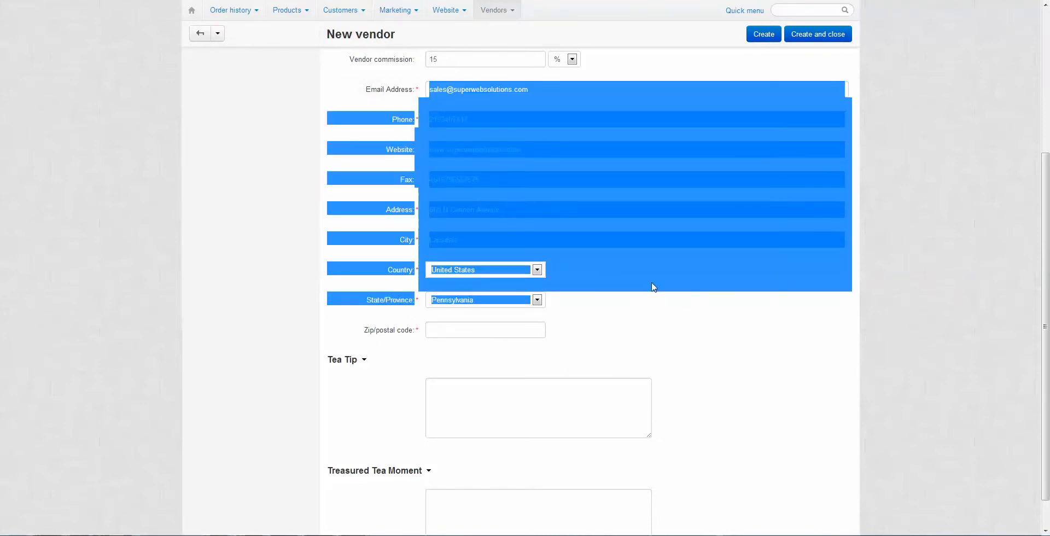
{"action": "left_click", "coordinate": [740, 305]}
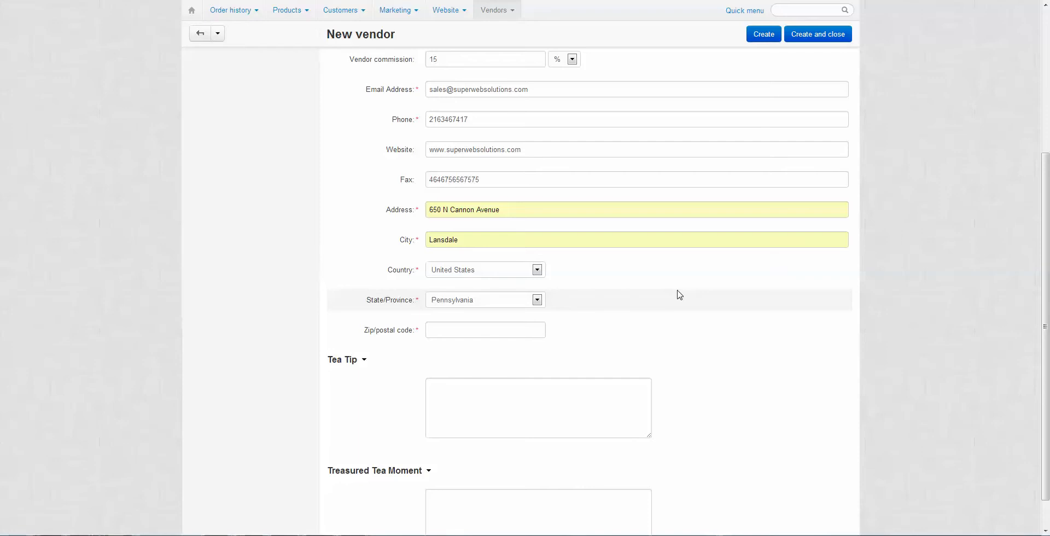
{"action": "left_click", "coordinate": [512, 330]}
{"action": "type", "text": "19440"}
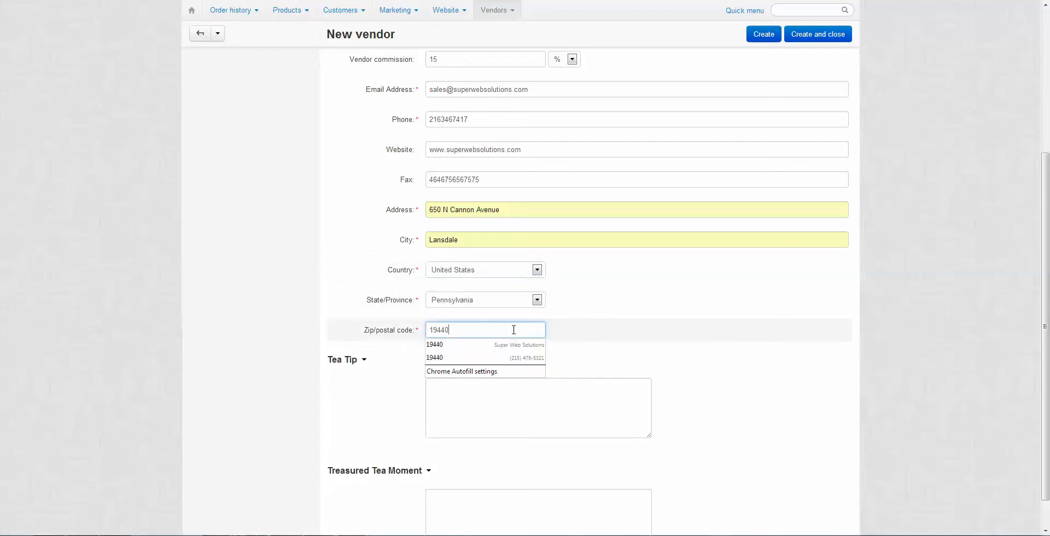
{"action": "key", "text": "BackSpace"}
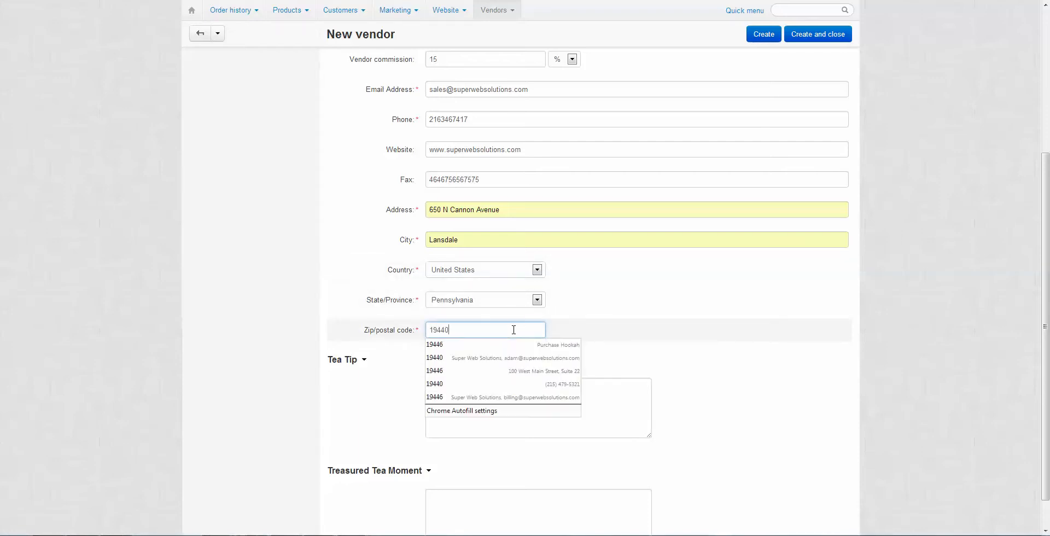
{"action": "left_click", "coordinate": [476, 352]}
Collapse and re-expand the Tea Tip section, then place the cursor in its text box
{"action": "scroll", "coordinate": [556, 335], "scroll_direction": "down", "scroll_amount": 1}
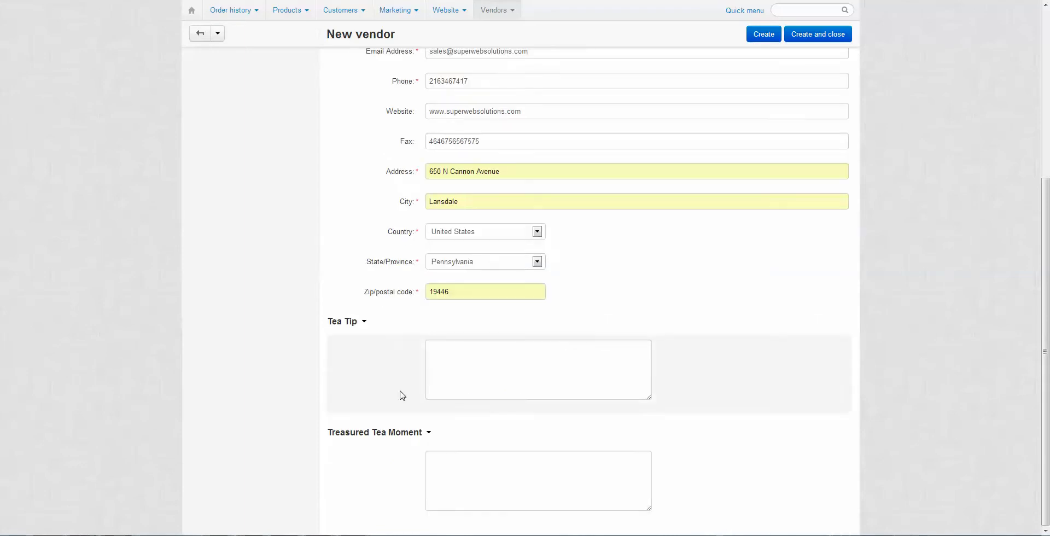
{"action": "double_click", "coordinate": [330, 323]}
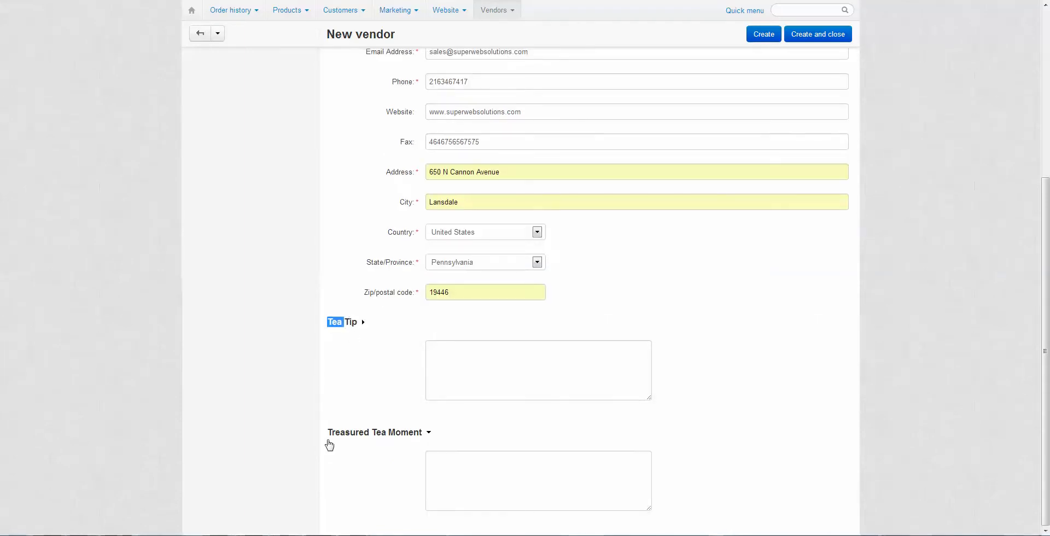
{"action": "triple_click", "coordinate": [382, 432]}
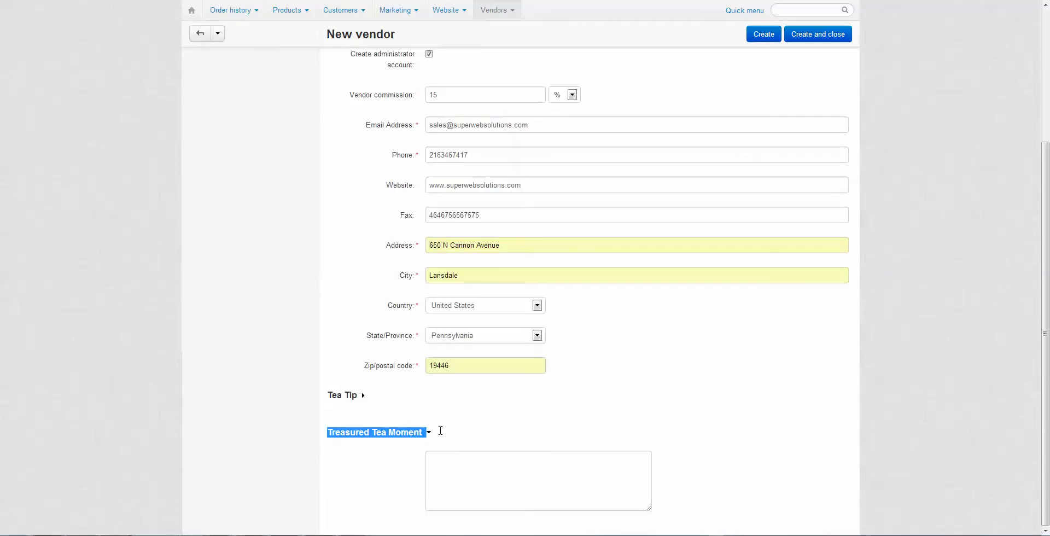
{"action": "left_click", "coordinate": [362, 394]}
{"action": "left_click", "coordinate": [476, 421]}
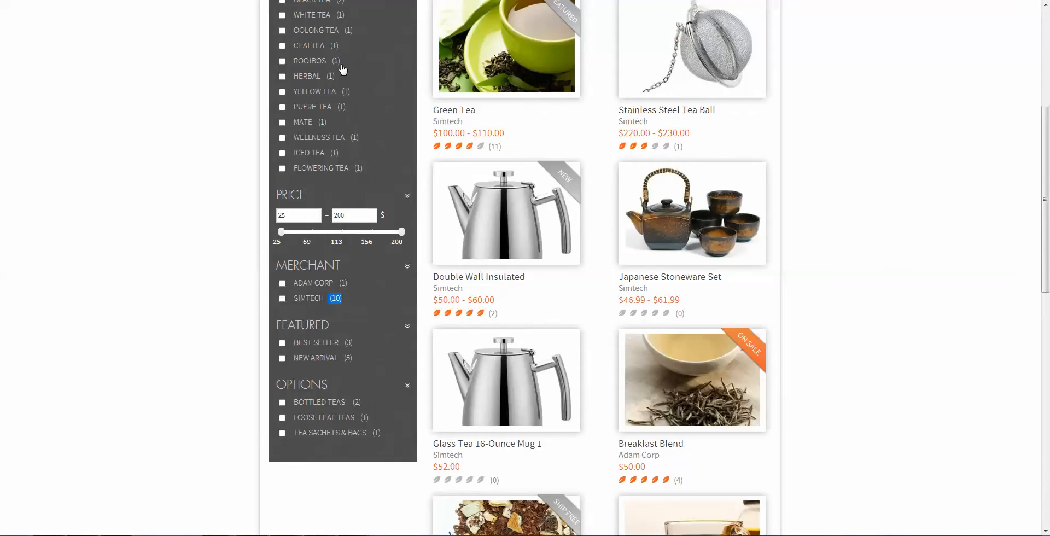
Open the Breakfast Blend product page and highlight its Adam Corp merchant name
{"action": "scroll", "coordinate": [446, 145], "scroll_direction": "up", "scroll_amount": 5}
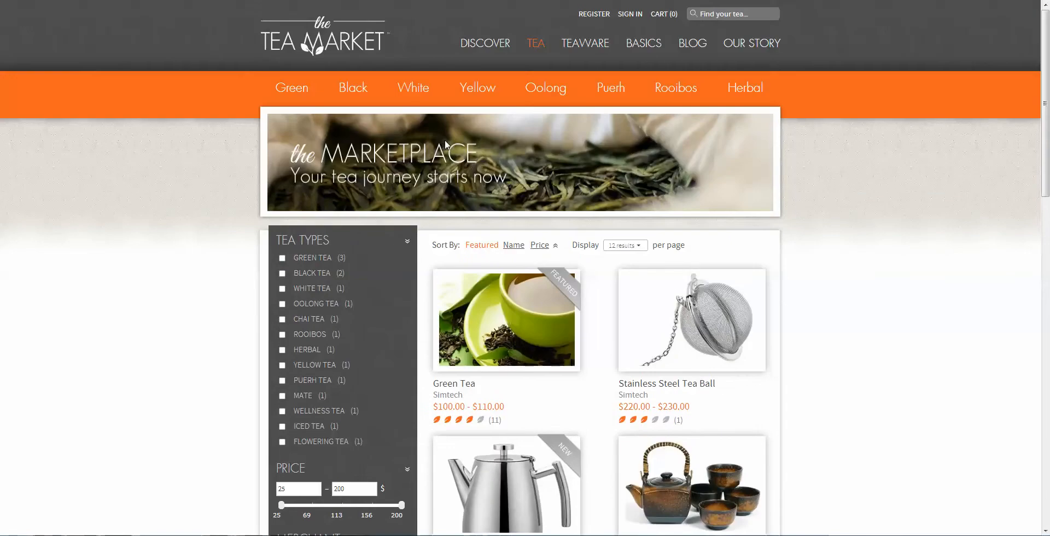
{"action": "scroll", "coordinate": [611, 174], "scroll_direction": "down", "scroll_amount": 4}
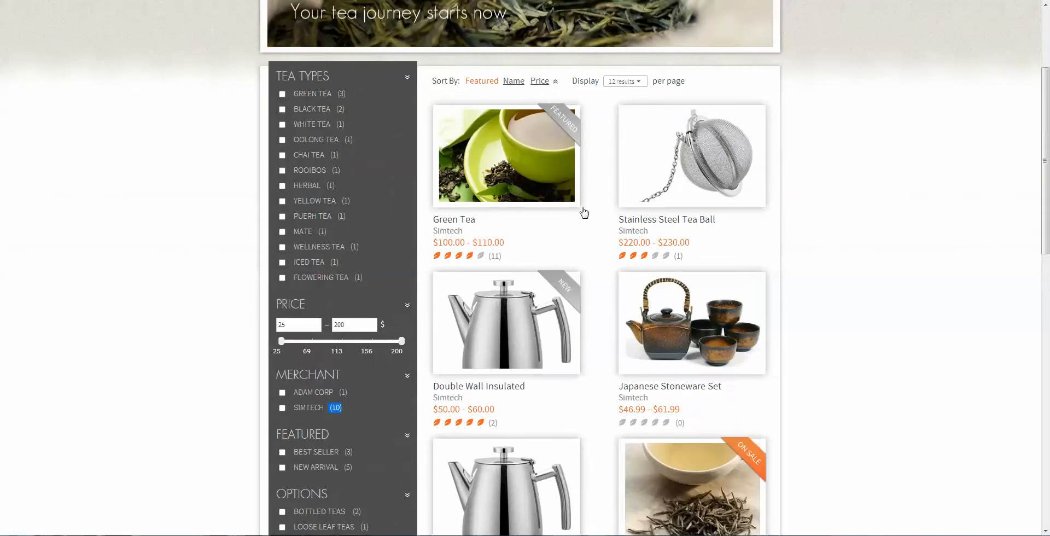
{"action": "left_click", "coordinate": [647, 133]}
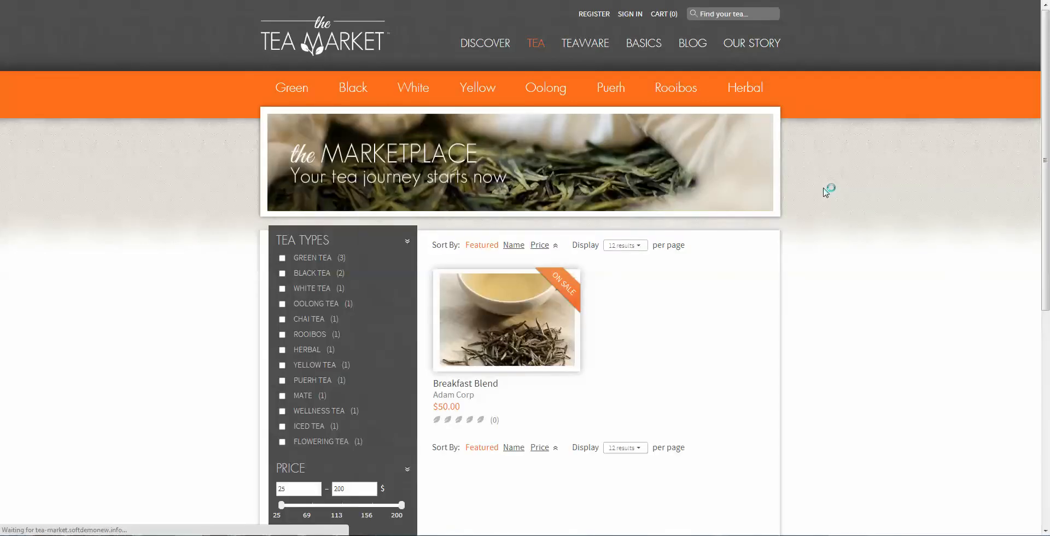
{"action": "scroll", "coordinate": [524, 279], "scroll_direction": "down", "scroll_amount": 4}
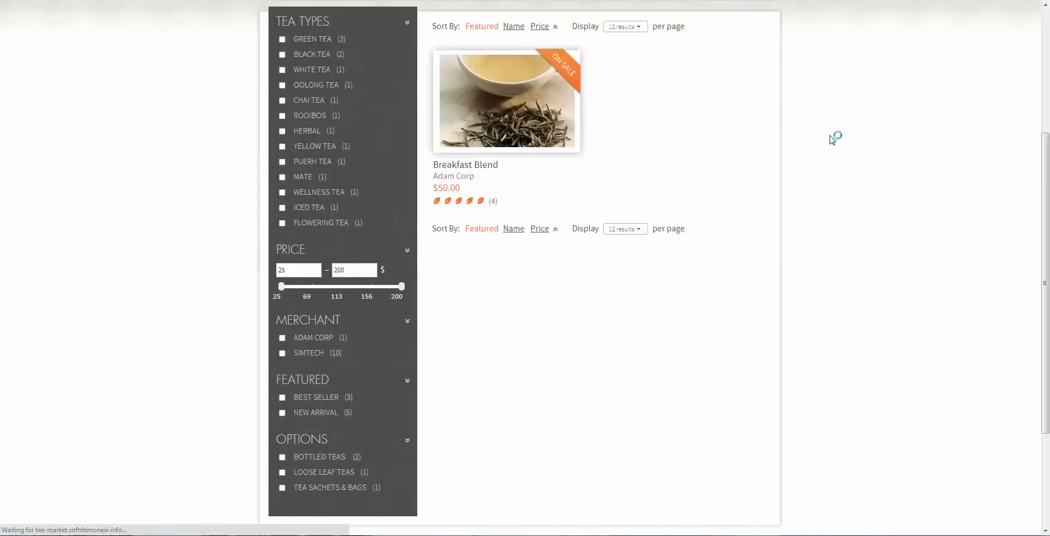
{"action": "left_click_drag", "start_coordinate": [476, 176], "coordinate": [432, 176]}
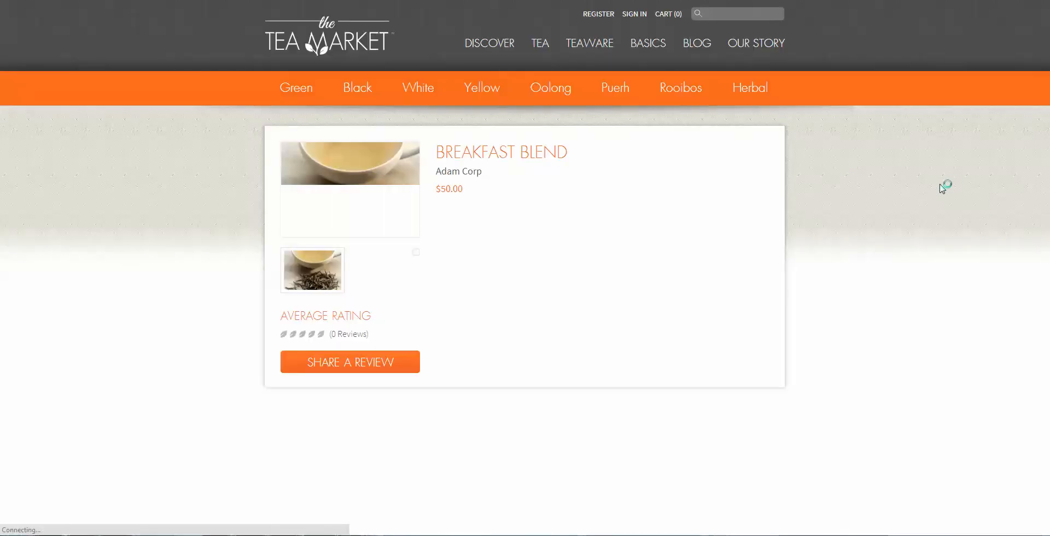
Highlight the Adam Corp vendor info panel and description text on the storefront
{"action": "scroll", "coordinate": [940, 189], "scroll_direction": "down", "scroll_amount": 5}
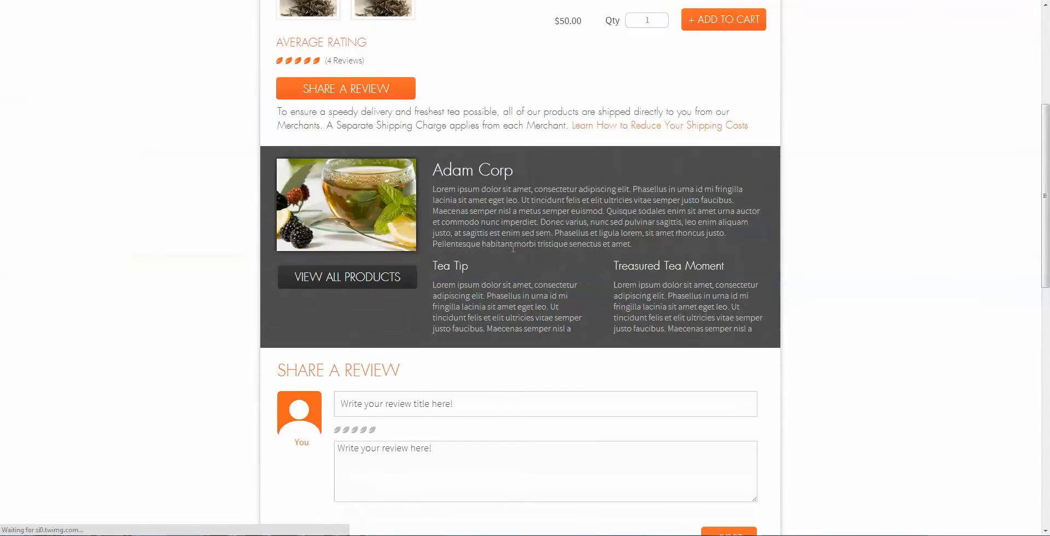
{"action": "left_click_drag", "start_coordinate": [432, 169], "coordinate": [766, 305]}
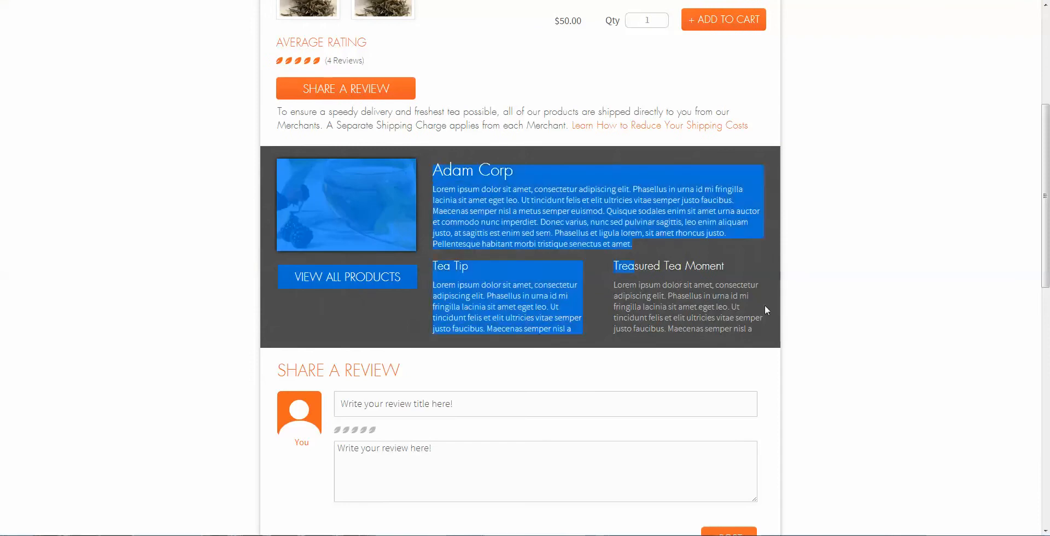
{"action": "left_click", "coordinate": [760, 315]}
{"action": "scroll", "coordinate": [760, 315], "scroll_direction": "up", "scroll_amount": 3}
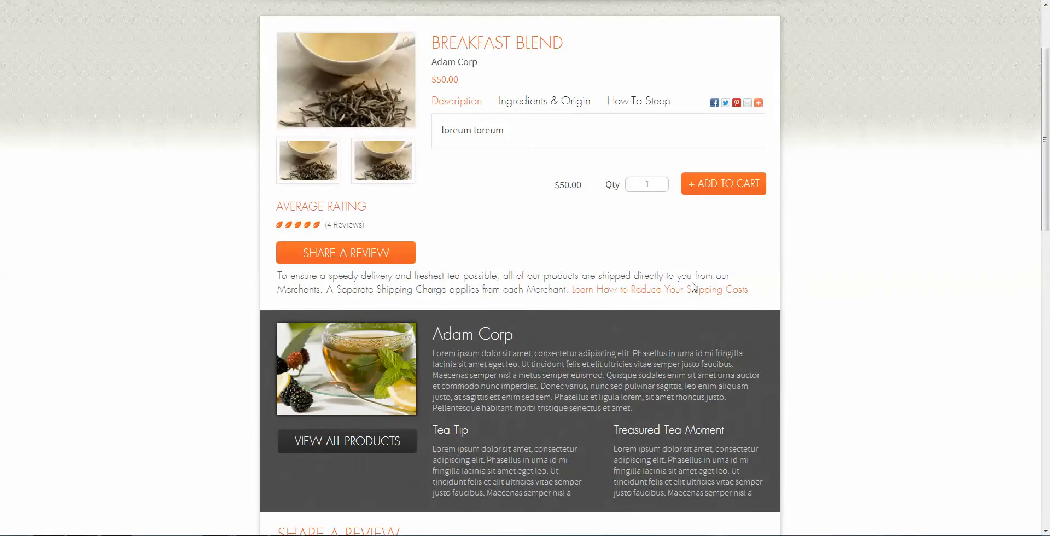
{"action": "scroll", "coordinate": [688, 280], "scroll_direction": "down", "scroll_amount": 1}
{"action": "left_click_drag", "start_coordinate": [442, 280], "coordinate": [757, 446]}
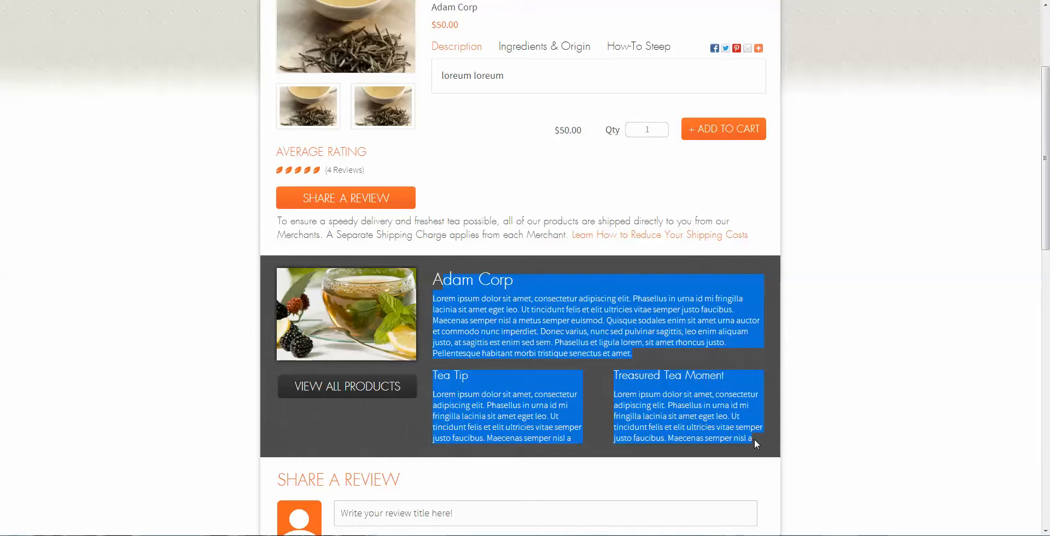
{"action": "left_click", "coordinate": [698, 391]}
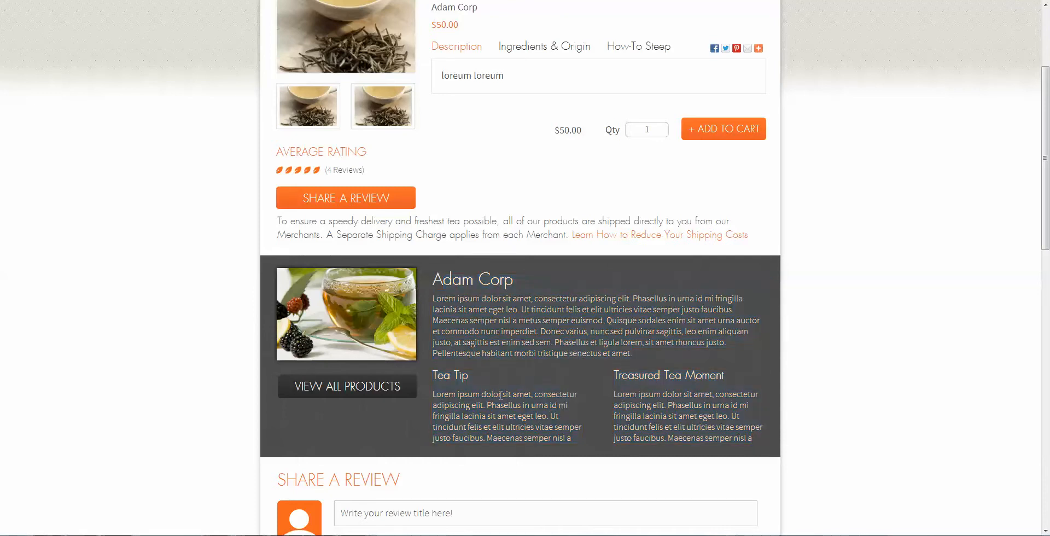
Highlight the Tea Tip and Treasured Tea Moment headings, then return to the New vendor form
{"action": "double_click", "coordinate": [461, 376]}
{"action": "left_click_drag", "start_coordinate": [436, 376], "coordinate": [629, 382]}
{"action": "left_click_drag", "start_coordinate": [740, 376], "coordinate": [614, 377]}
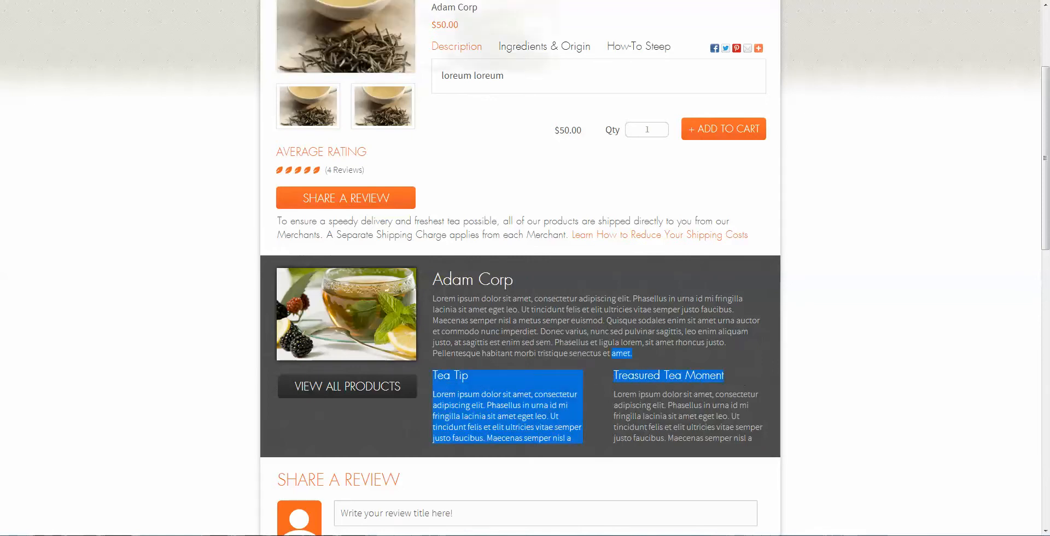
{"action": "left_click", "coordinate": [317, 0]}
{"action": "scroll", "coordinate": [527, 432], "scroll_direction": "down", "scroll_amount": 2}
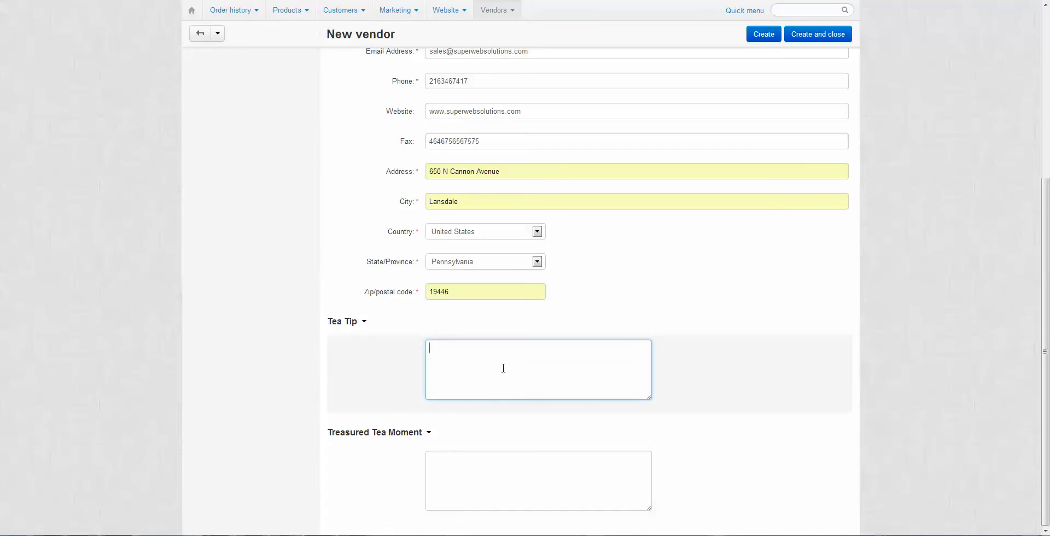
Review the vendor Description tab, then switch to the Logos tab
{"action": "left_click", "coordinate": [493, 473]}
{"action": "scroll", "coordinate": [507, 228], "scroll_direction": "up", "scroll_amount": 5}
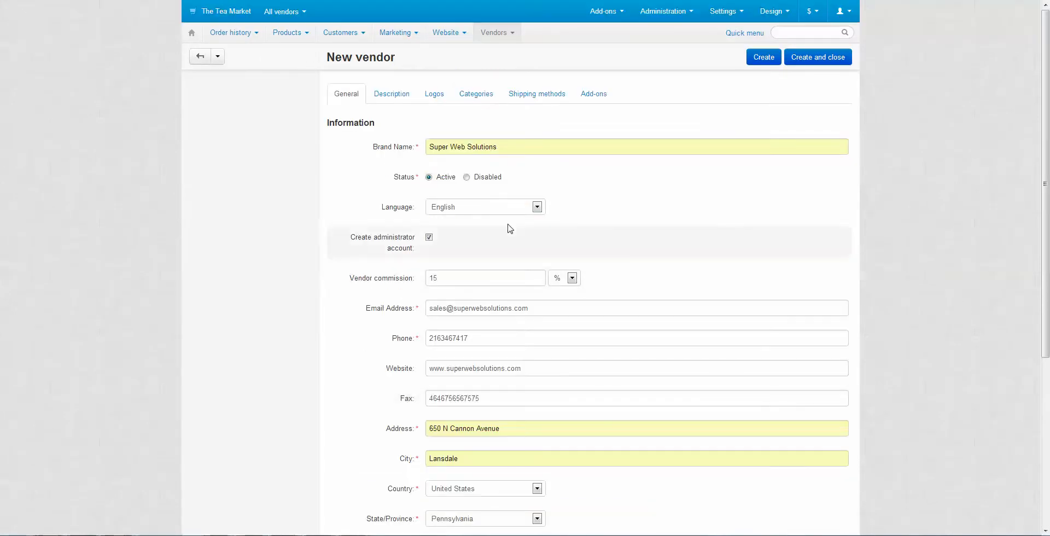
{"action": "left_click", "coordinate": [402, 96]}
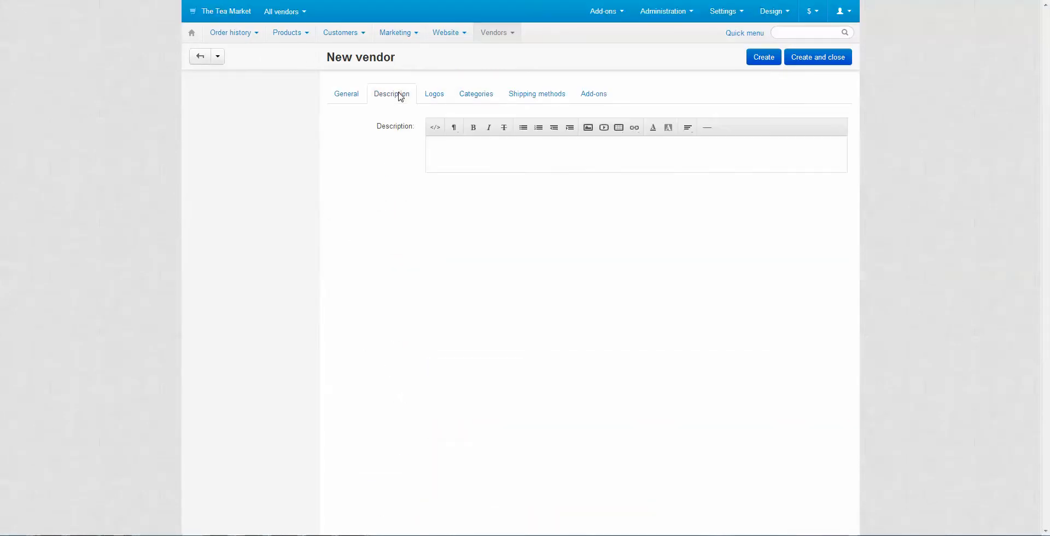
{"action": "left_click", "coordinate": [500, 158]}
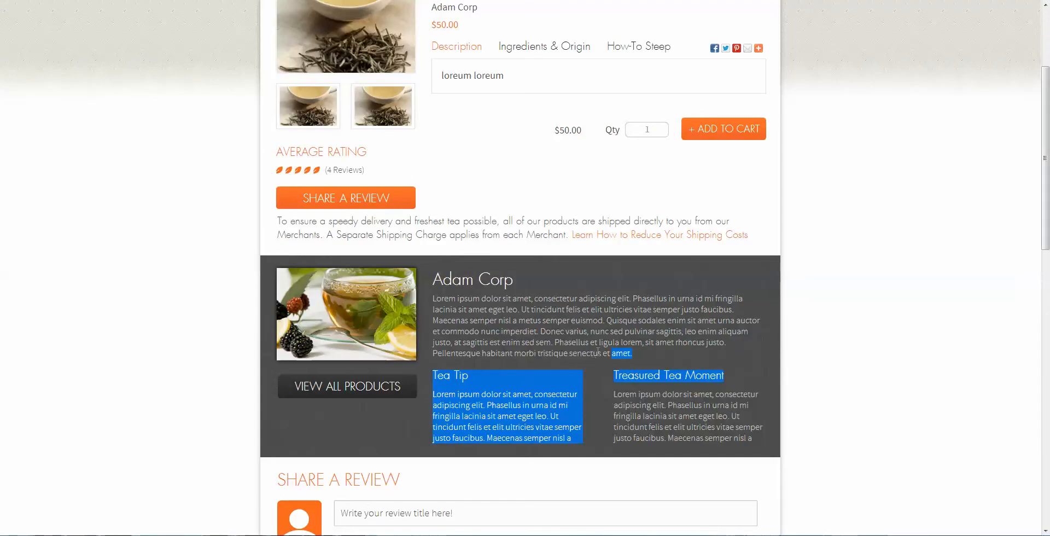
{"action": "left_click_drag", "start_coordinate": [639, 357], "coordinate": [437, 299]}
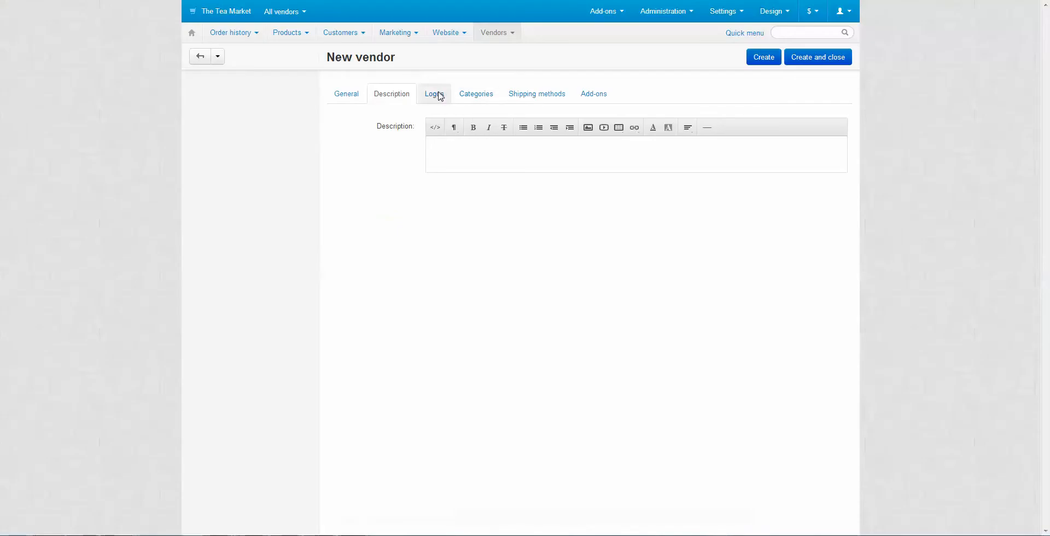
{"action": "left_click", "coordinate": [434, 94]}
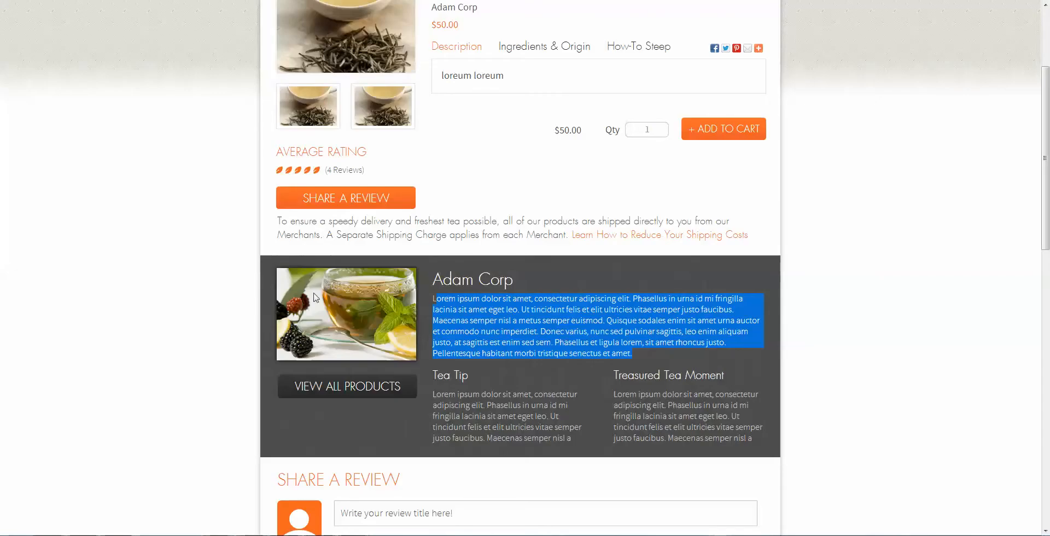
{"action": "mouse_move", "coordinate": [363, 62]}
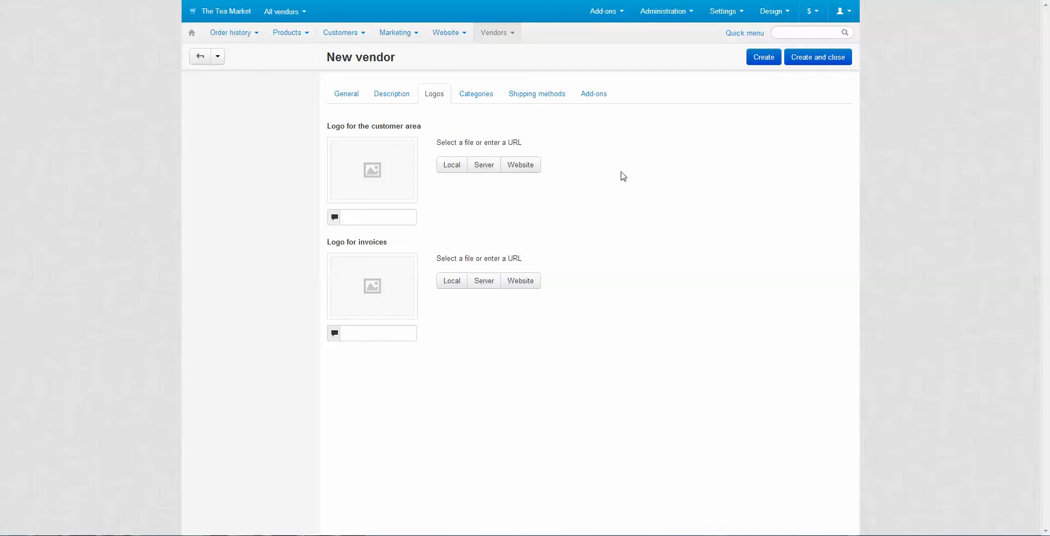
Open the Categories tab and bring up the Add categories picker
{"action": "left_click", "coordinate": [477, 95]}
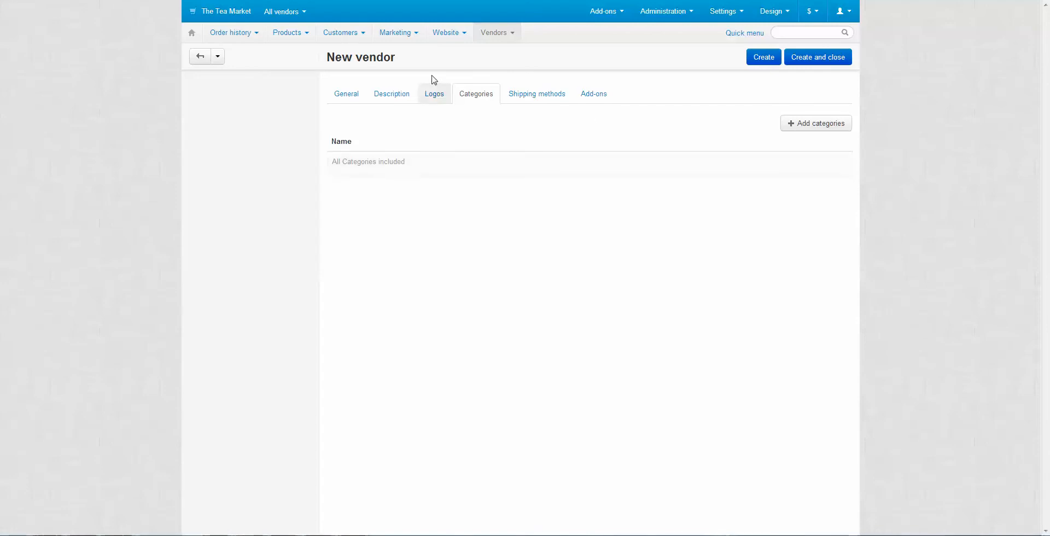
{"action": "mouse_move", "coordinate": [394, 56]}
{"action": "left_mouse_down"}
{"action": "mouse_move", "coordinate": [348, 53]}
{"action": "mouse_move", "coordinate": [401, 52]}
{"action": "left_mouse_up"}
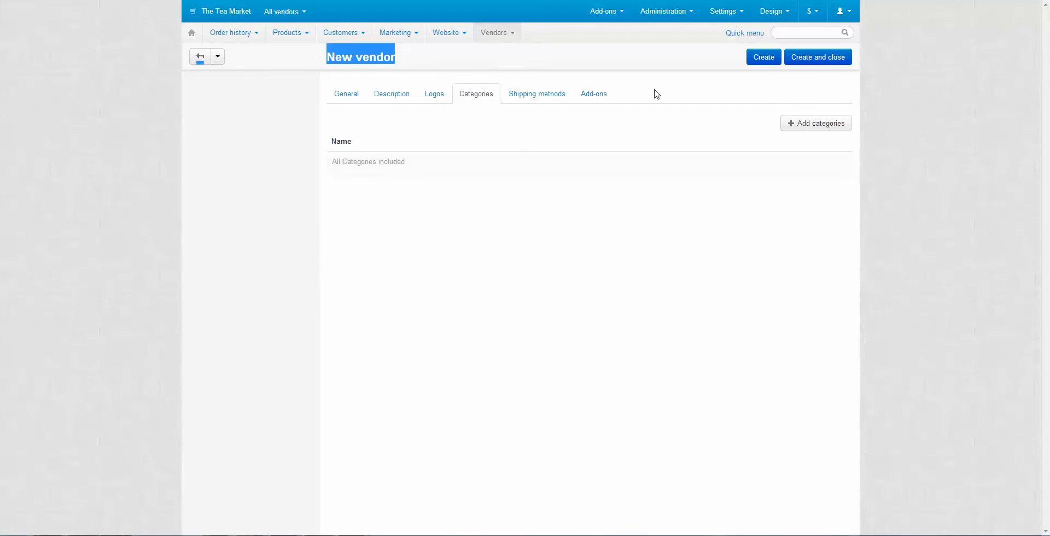
{"action": "left_click", "coordinate": [679, 87]}
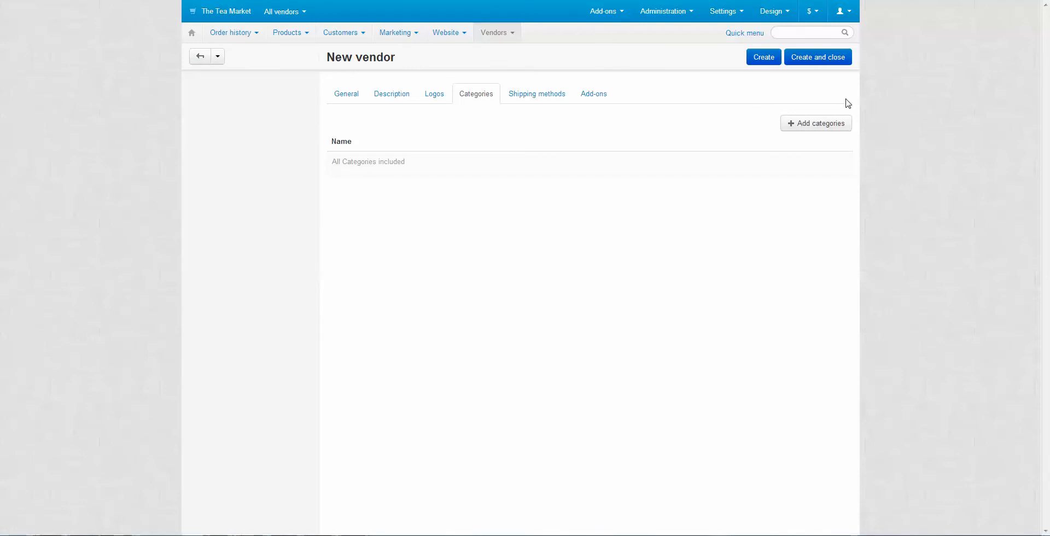
{"action": "left_click", "coordinate": [816, 126]}
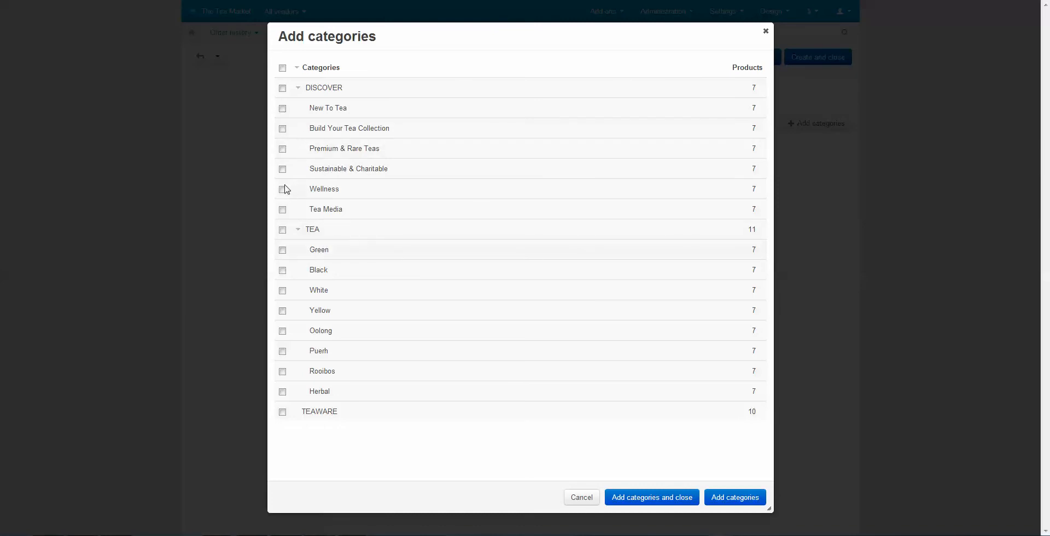
Assign the TEA, Wellness, Black and White categories in the picker, add them, and dismiss the notice
{"action": "double_click", "coordinate": [323, 247]}
{"action": "left_click_drag", "start_coordinate": [332, 269], "coordinate": [307, 269]}
{"action": "left_click", "coordinate": [282, 67]}
{"action": "left_click", "coordinate": [282, 68]}
{"action": "left_click", "coordinate": [283, 190]}
{"action": "left_click", "coordinate": [282, 270]}
{"action": "left_click", "coordinate": [282, 290]}
{"action": "left_click", "coordinate": [669, 504]}
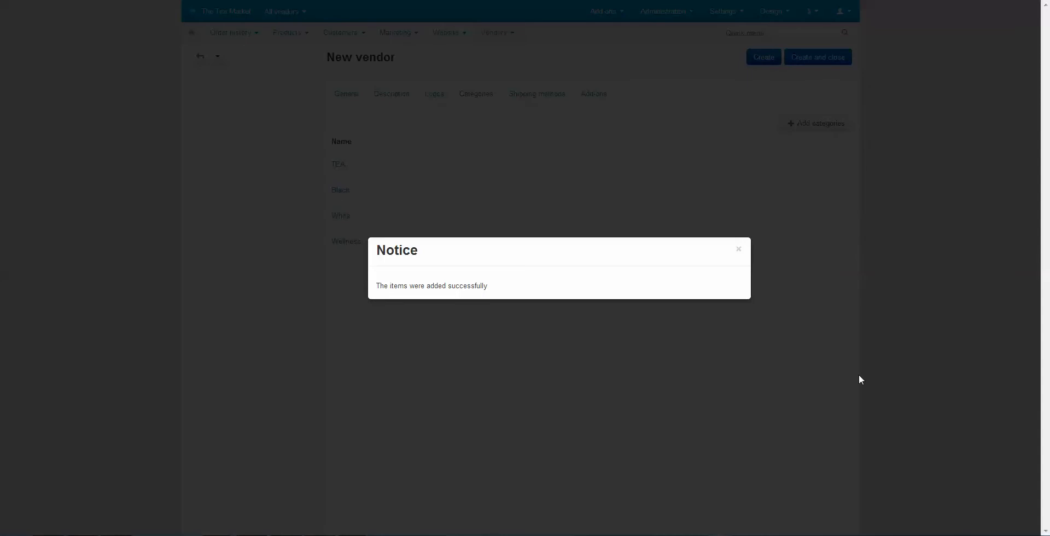
{"action": "left_click", "coordinate": [738, 249]}
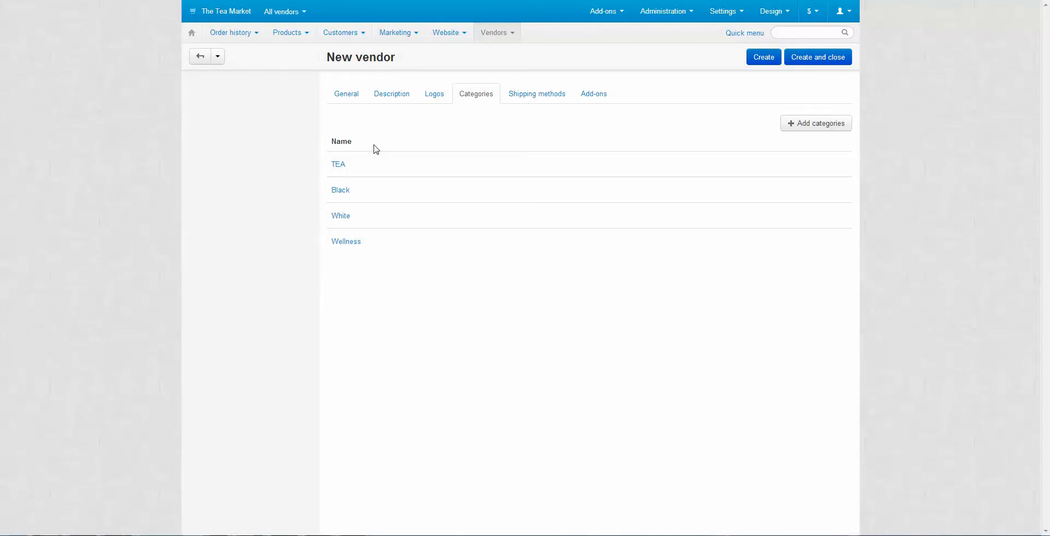
Check the vendor's shipping methods, then move on to its add-on settings
{"action": "left_click_drag", "start_coordinate": [422, 261], "coordinate": [396, 237]}
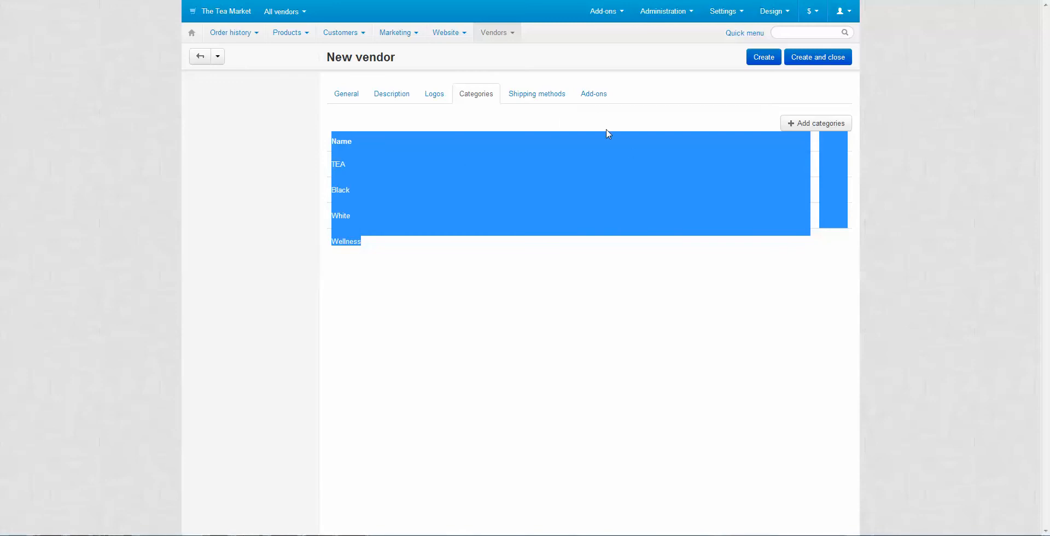
{"action": "left_click", "coordinate": [521, 92]}
{"action": "left_click", "coordinate": [522, 93]}
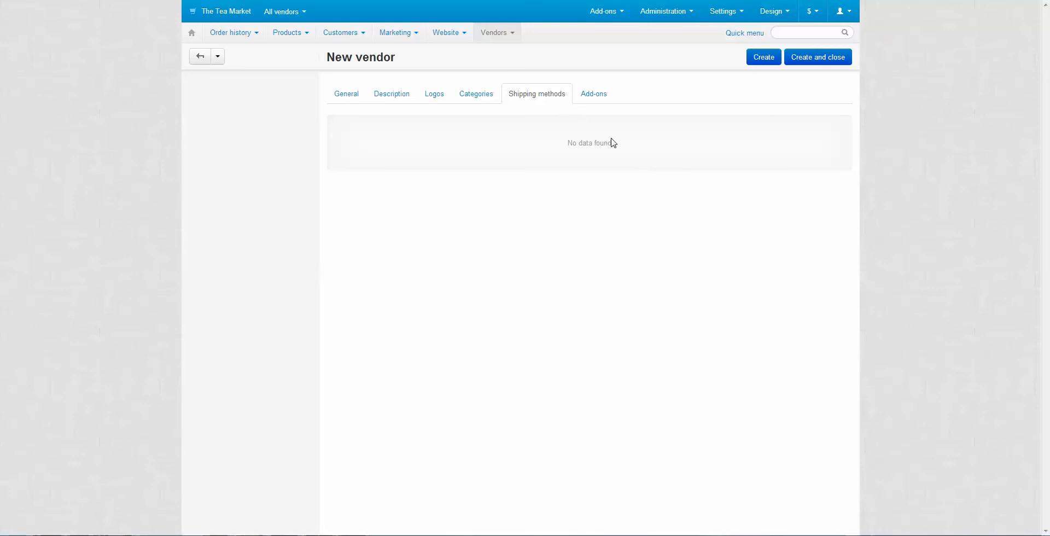
{"action": "left_click", "coordinate": [594, 95]}
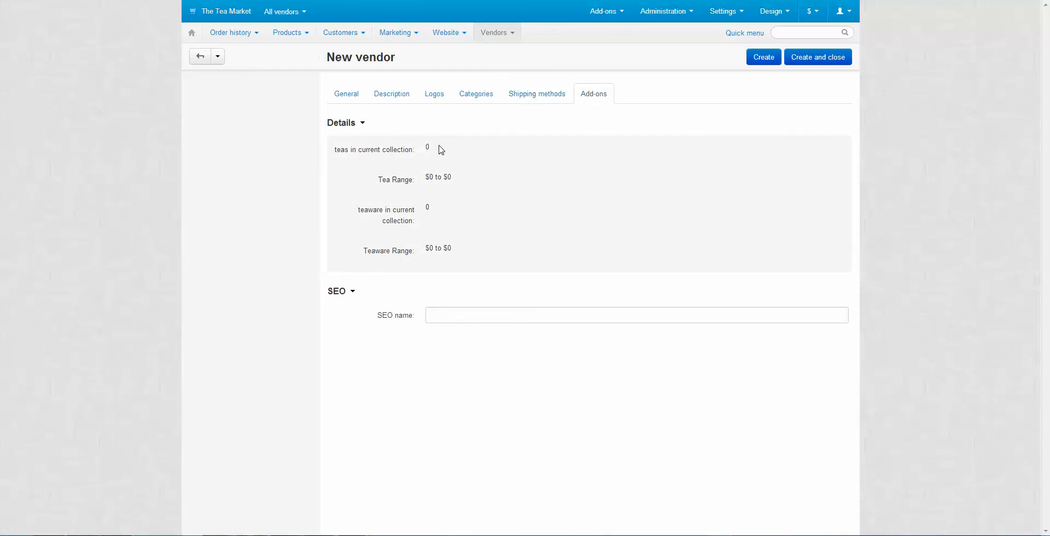
Review the zero teas and teaware counts and $0 to $0 ranges, then focus the SEO name field
{"action": "double_click", "coordinate": [427, 146]}
{"action": "left_click_drag", "start_coordinate": [469, 173], "coordinate": [426, 183]}
{"action": "double_click", "coordinate": [428, 207]}
{"action": "left_click_drag", "start_coordinate": [455, 248], "coordinate": [416, 244]}
{"action": "left_click", "coordinate": [449, 311]}
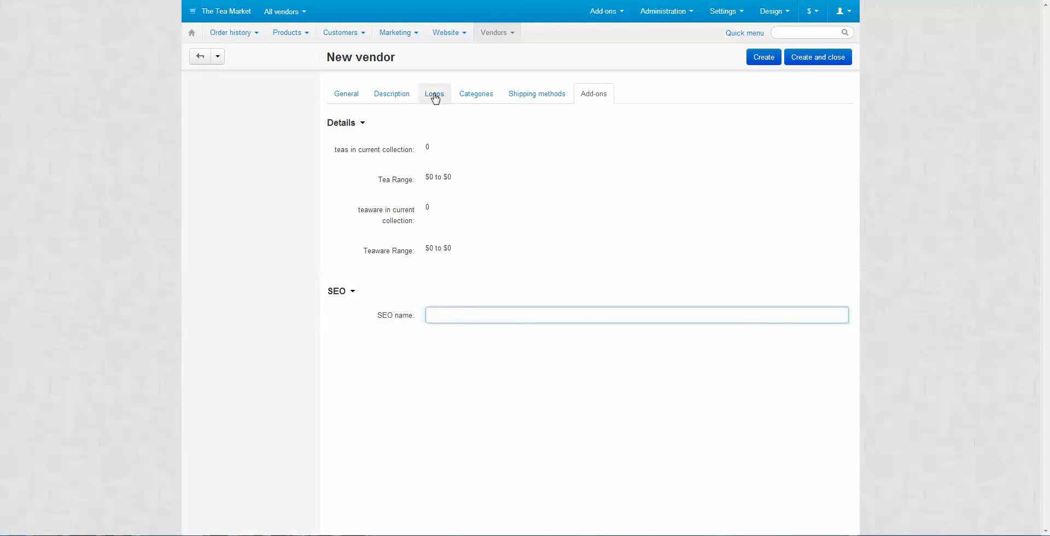
Save Super Web Solutions from the General section with Create and close, and acknowledge the evaluation alert
{"action": "left_click", "coordinate": [353, 99]}
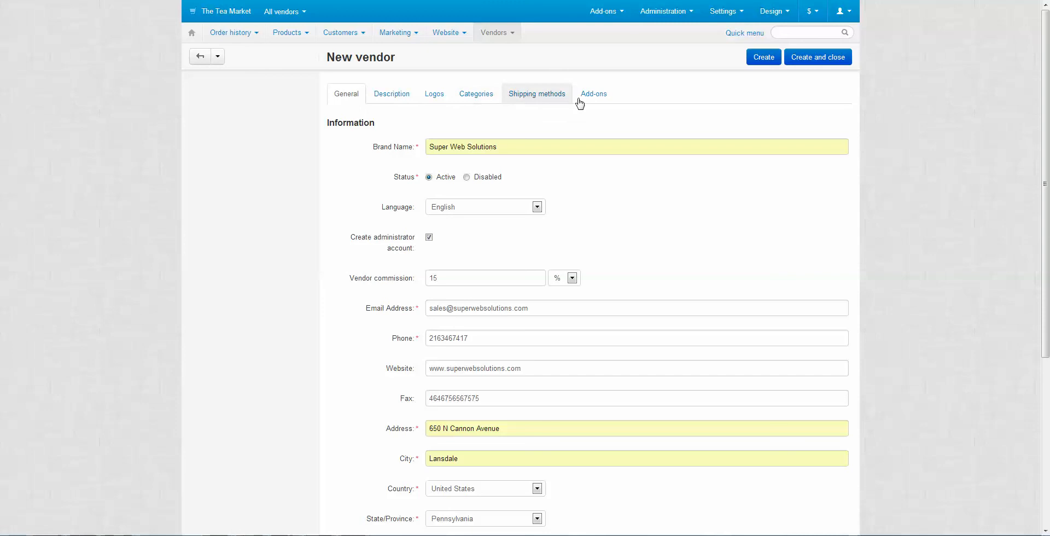
{"action": "left_click", "coordinate": [811, 61]}
{"action": "left_click", "coordinate": [608, 73]}
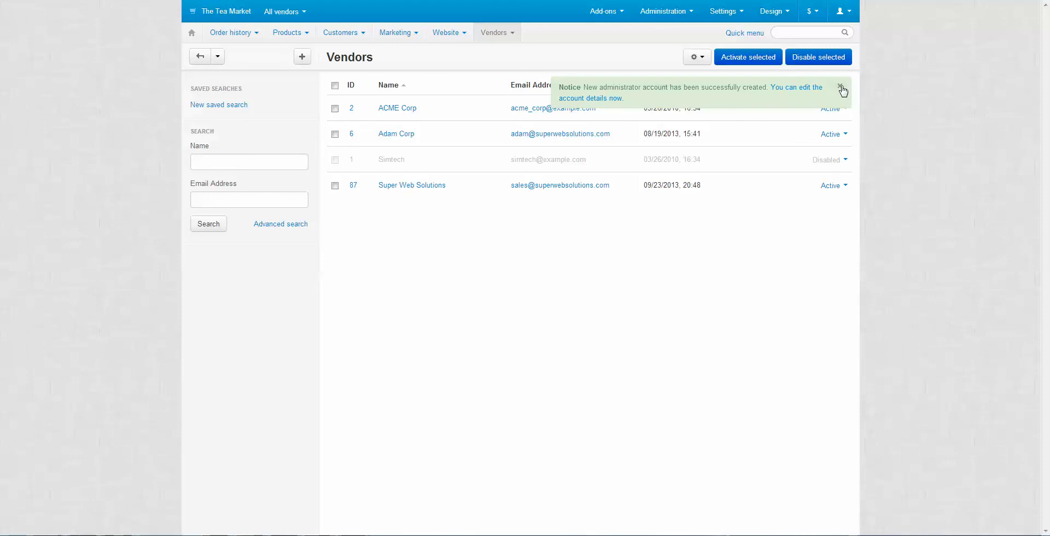
Dismiss the administrator-account-created notice and bring the Super Web Solutions image in Photo Viewer forward
{"action": "left_click", "coordinate": [841, 86]}
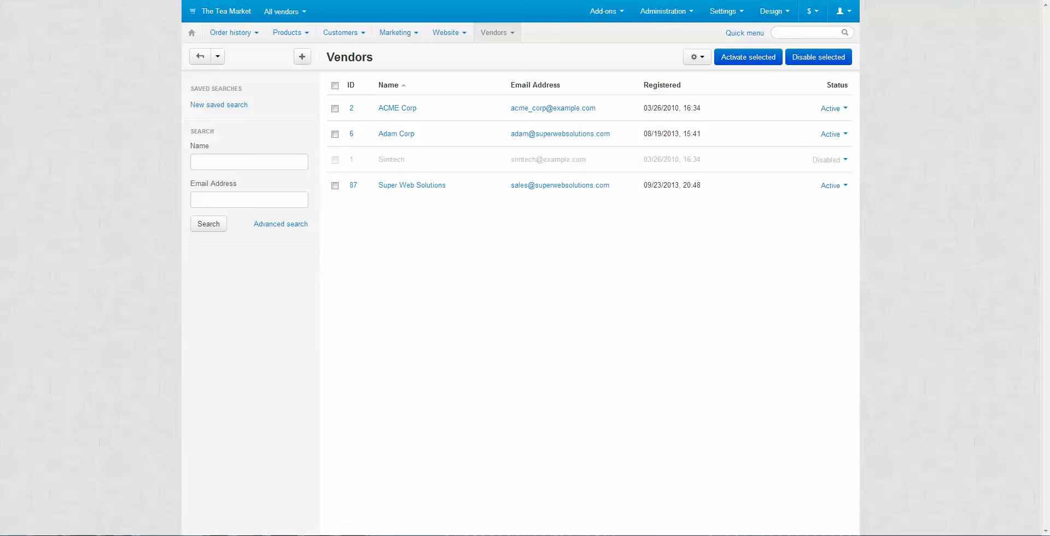
{"action": "mouse_move", "coordinate": [39, 534]}
{"action": "left_click", "coordinate": [361, 515]}
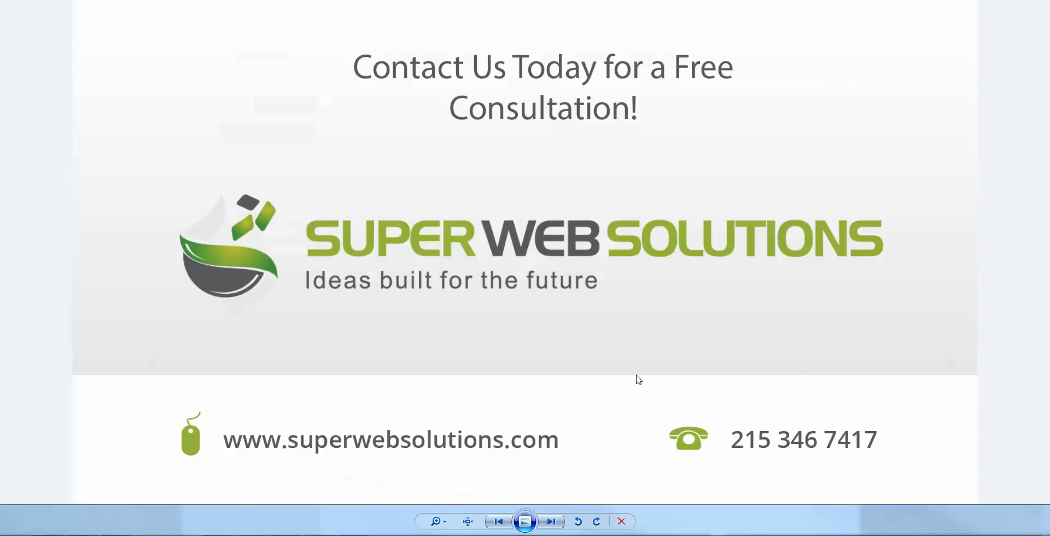